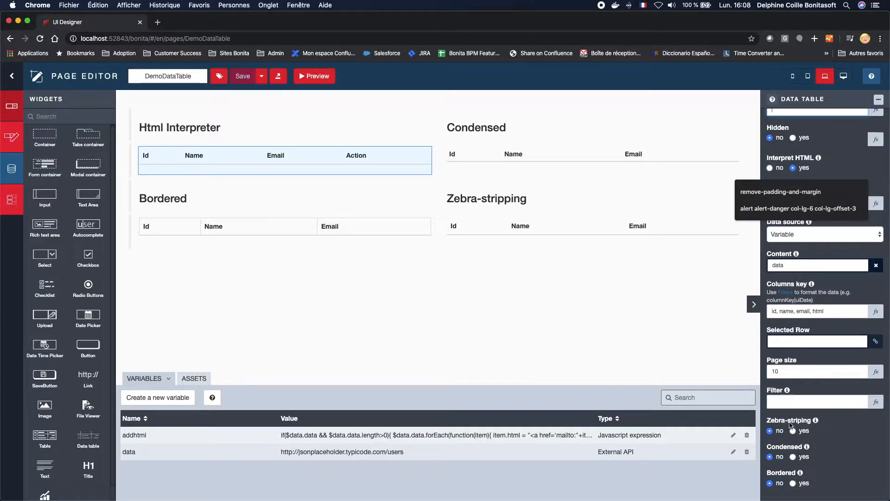
# Step: Examine the property settings of each of the four data tables on the page
pyautogui.click(830, 452)
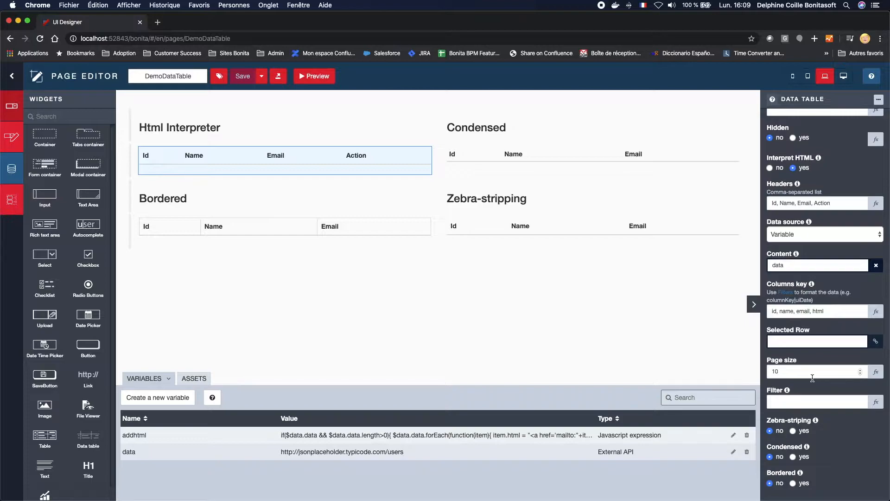
pyautogui.click(824, 310)
pyautogui.press('BackSpace')
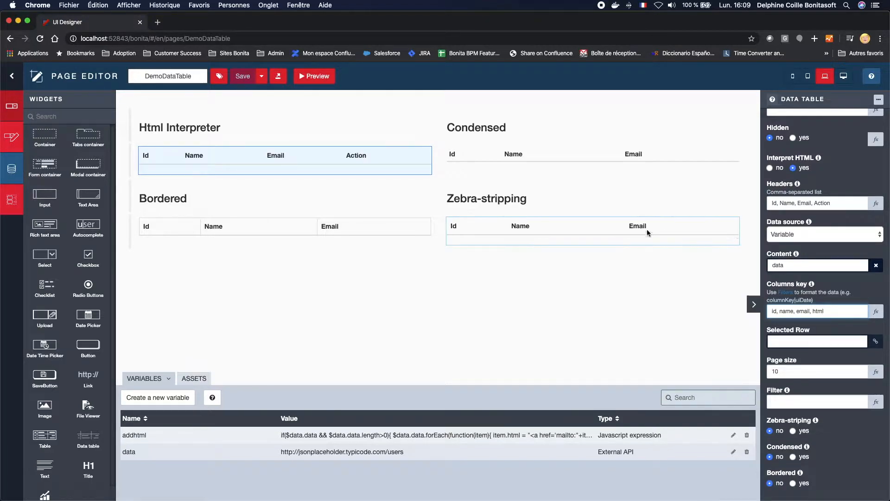
pyautogui.click(473, 158)
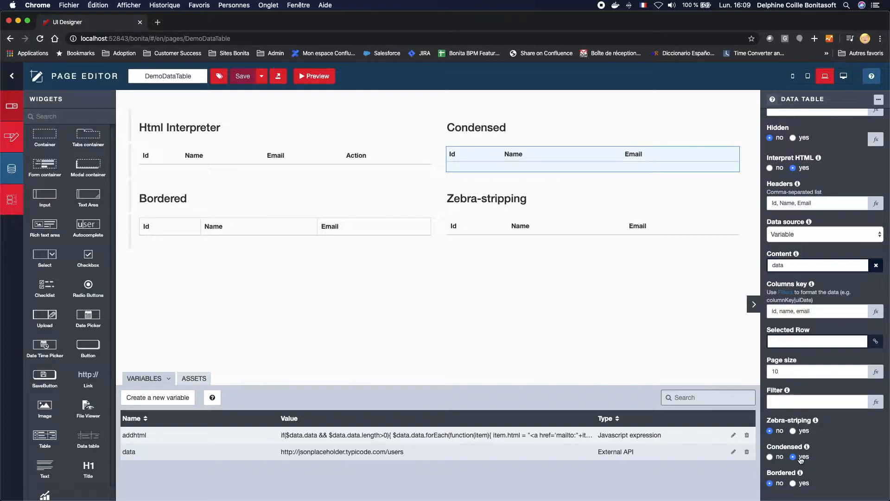
pyautogui.click(238, 225)
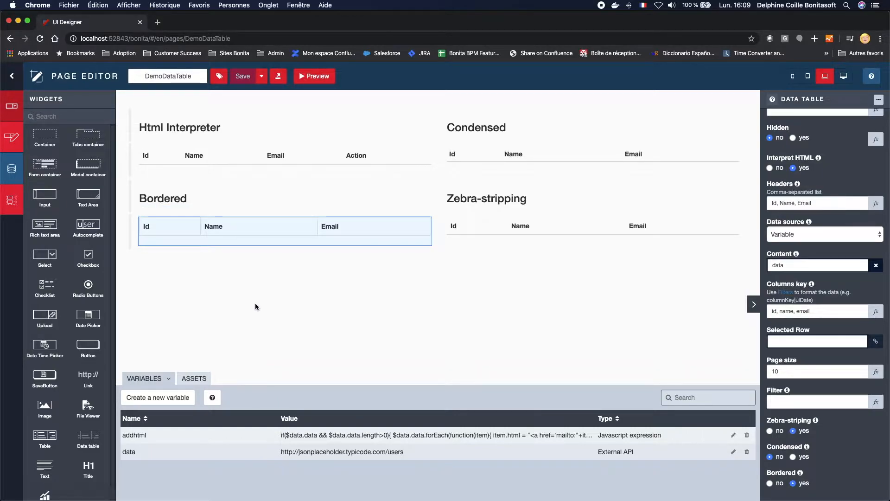
pyautogui.click(475, 237)
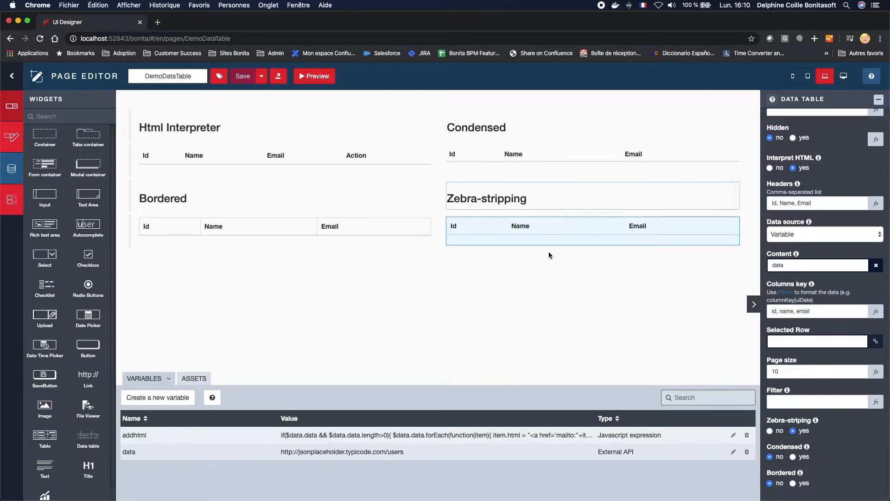
# Step: Preview the page in an enlarged window and try a Send Email link in the Html Interpreter table
pyautogui.click(315, 76)
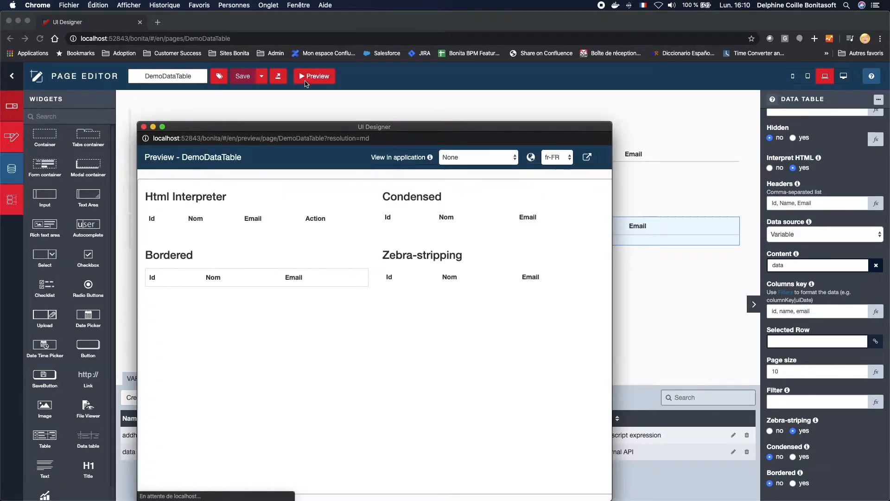
pyautogui.moveTo(306, 126); pyautogui.dragTo(352, 17)
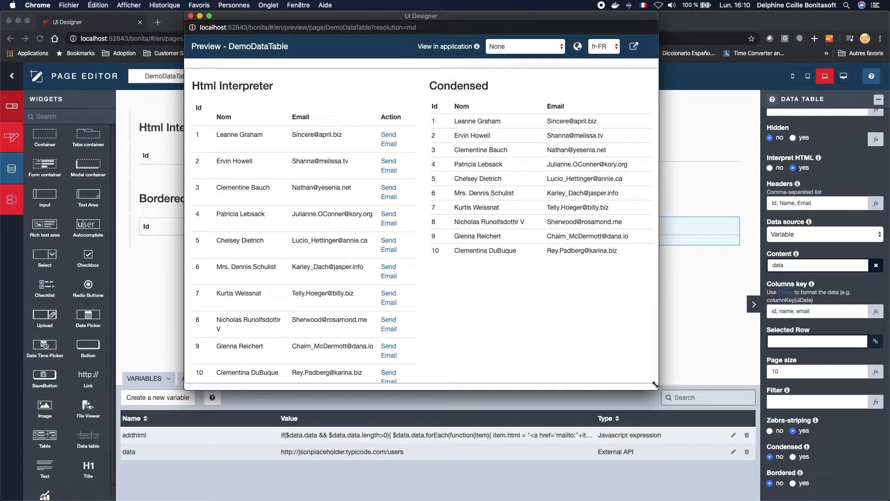
pyautogui.moveTo(655, 379); pyautogui.dragTo(888, 498)
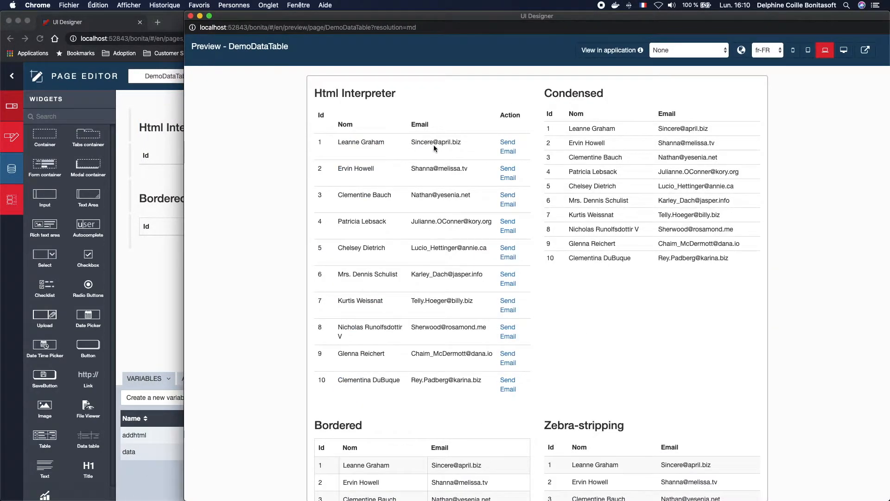
pyautogui.click(509, 156)
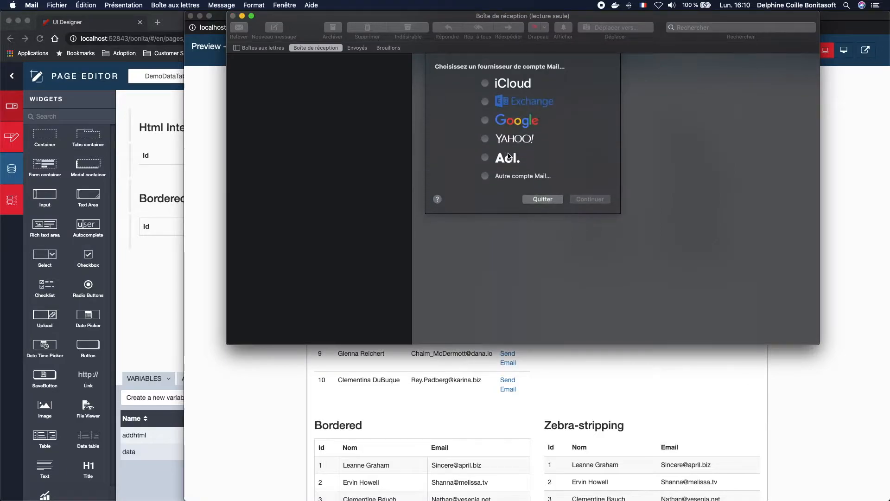
pyautogui.click(560, 199)
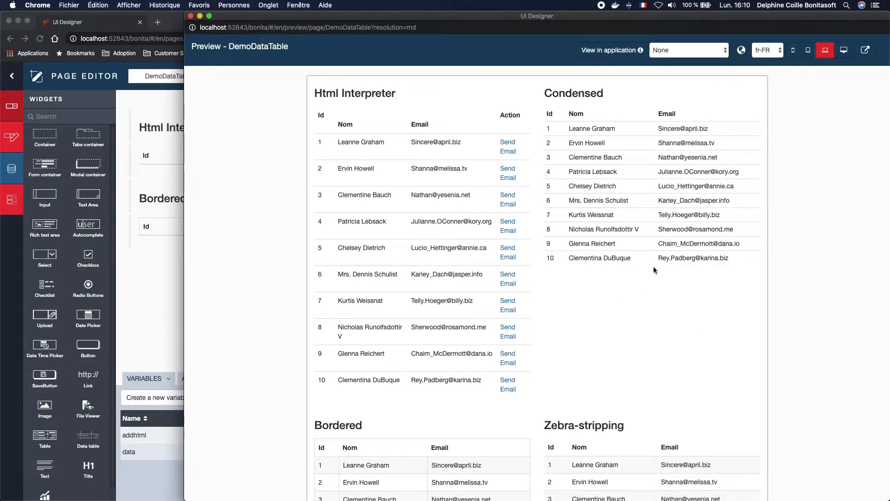
# Step: Scroll through the previewed tables and view the page within the Bonita User Application
pyautogui.scroll(-5, 654, 270)
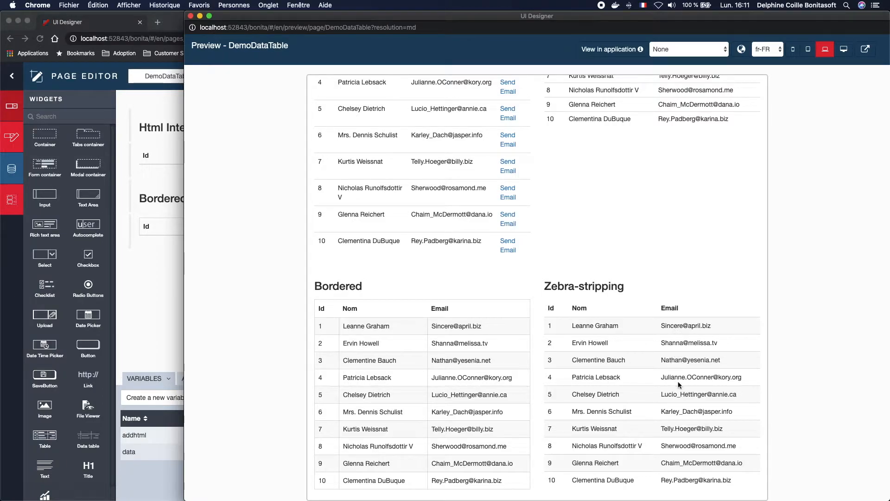
pyautogui.scroll(5, 678, 384)
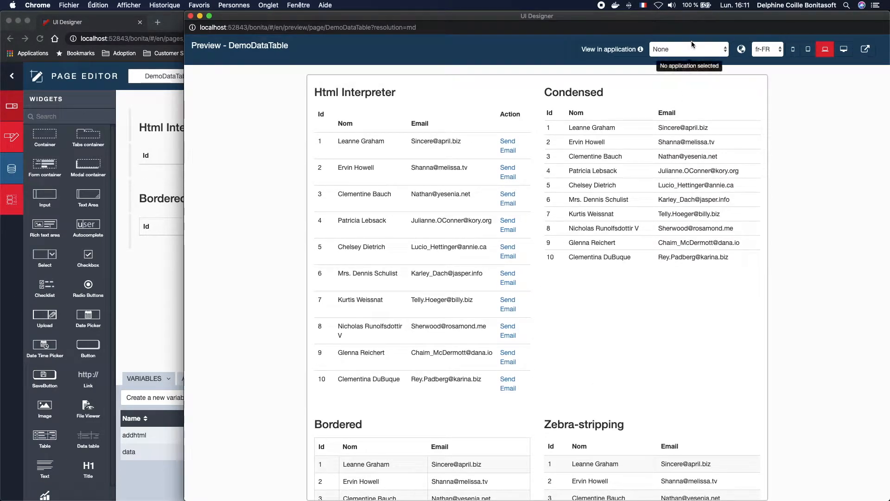
pyautogui.click(687, 47)
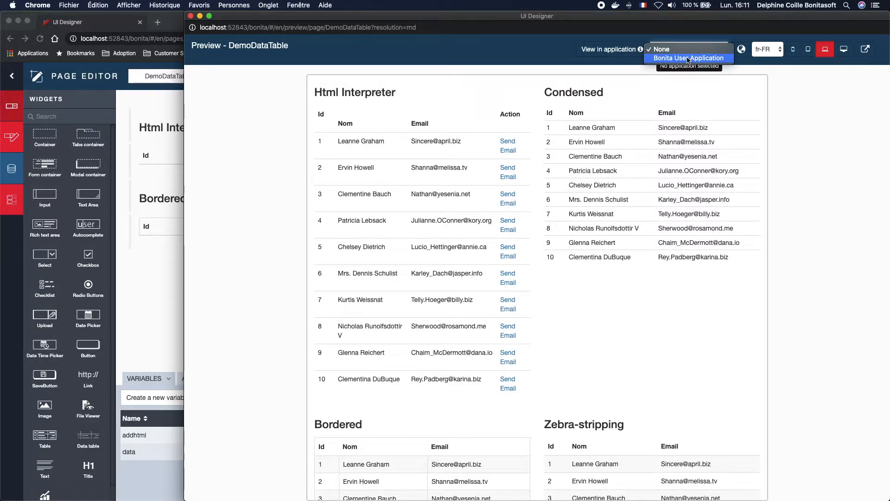
pyautogui.click(687, 58)
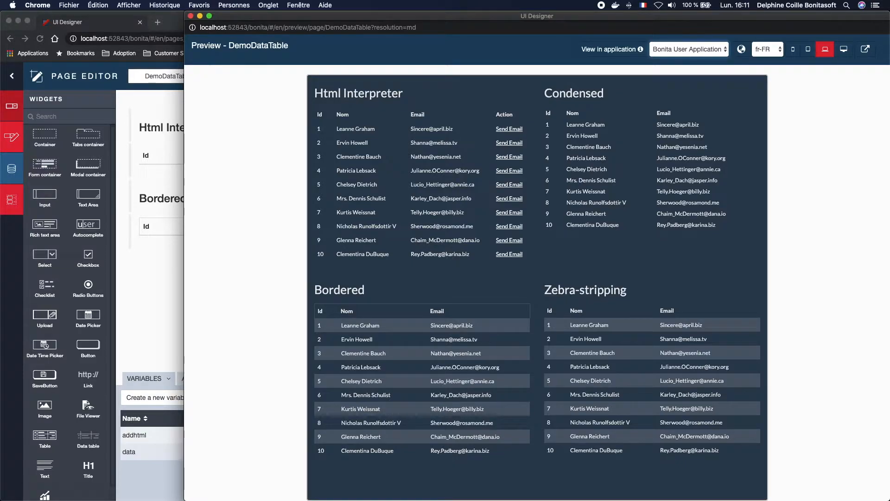
# Step: Switch to Bonita Studio and open main.scss from the superheroTheme's src/scss folder
pyautogui.press('super+Tab')
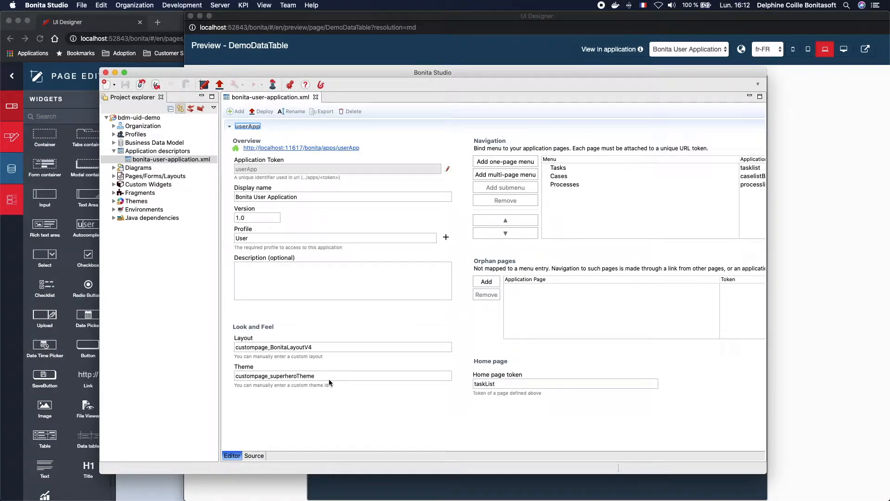
pyautogui.click(113, 202)
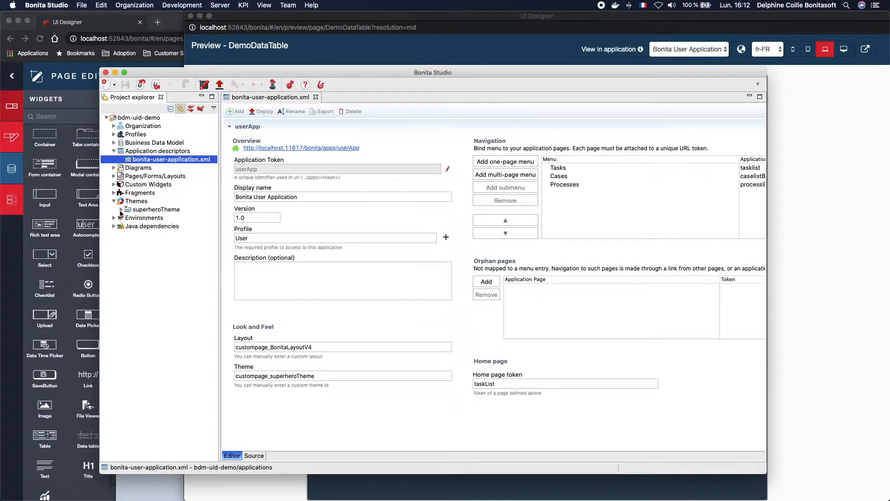
pyautogui.click(121, 210)
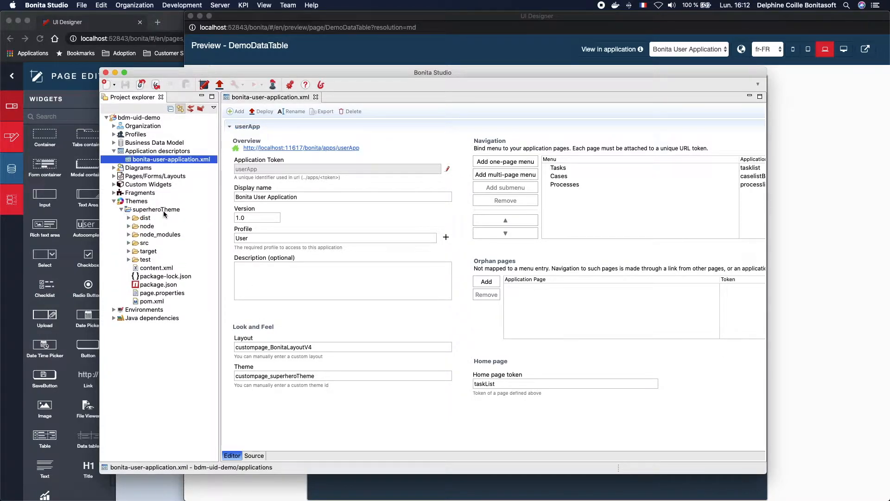
pyautogui.click(128, 243)
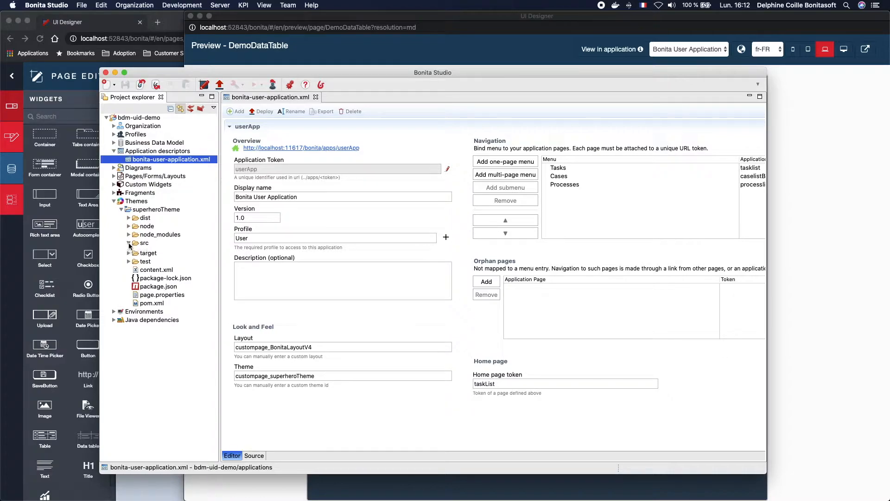
pyautogui.click(136, 251)
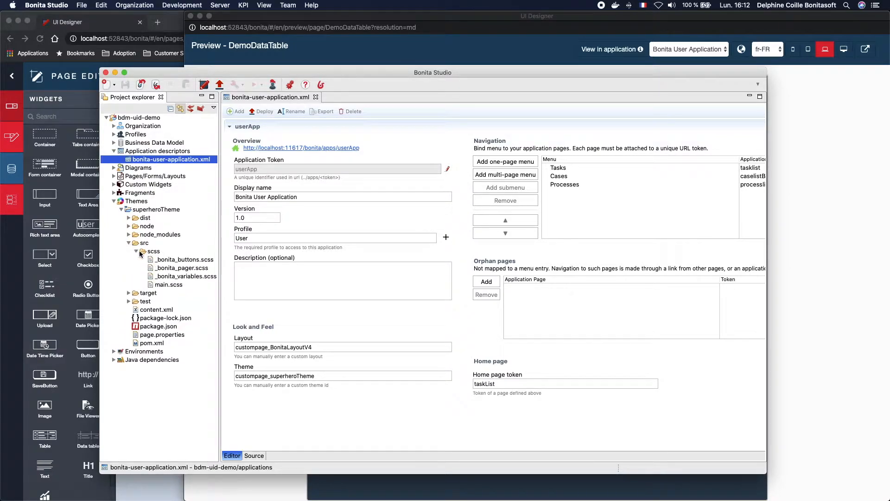
pyautogui.click(163, 285)
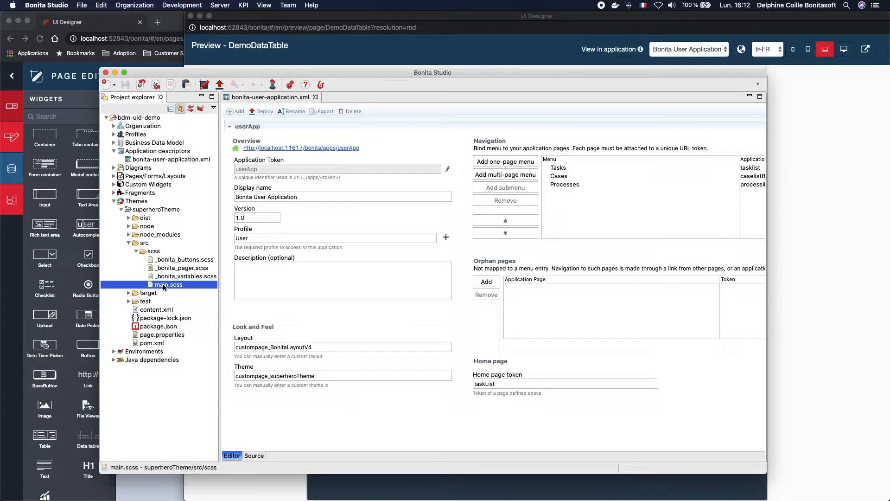
pyautogui.doubleClick(163, 285)
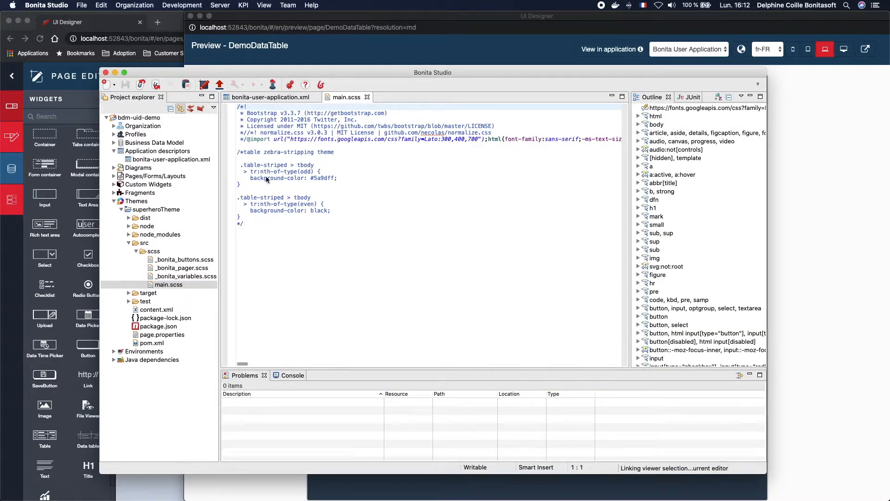
# Step: Uncomment the zebra-stripping table rules in main.scss by moving the closing comment marker, and save the file
pyautogui.click(254, 222)
pyautogui.press('BackSpace')
pyautogui.press('BackSpace')
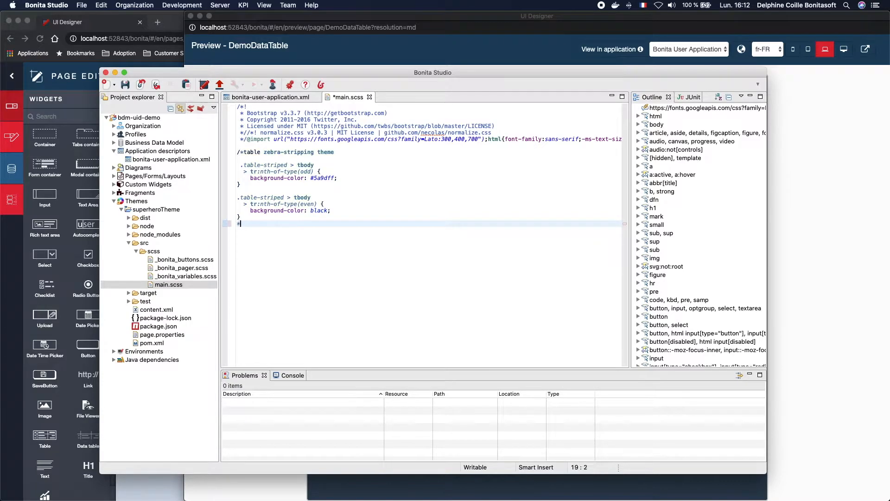
pyautogui.click(338, 153)
pyautogui.write('*/')
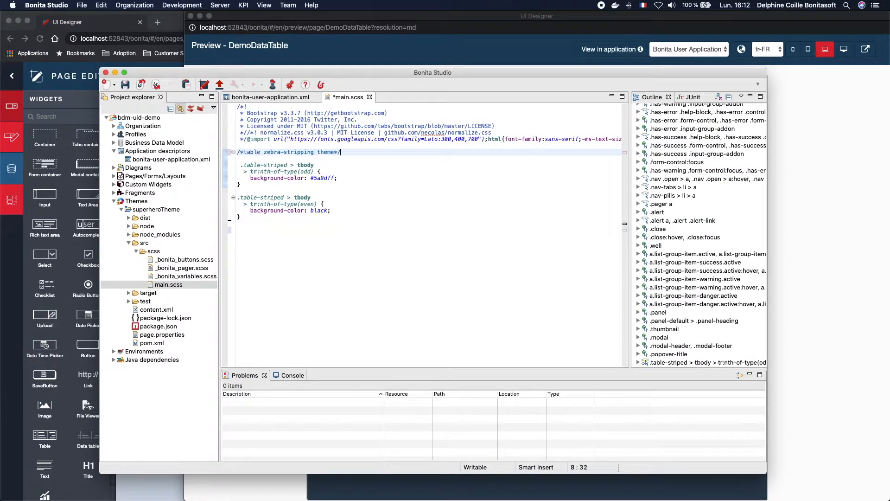
pyautogui.click(390, 226)
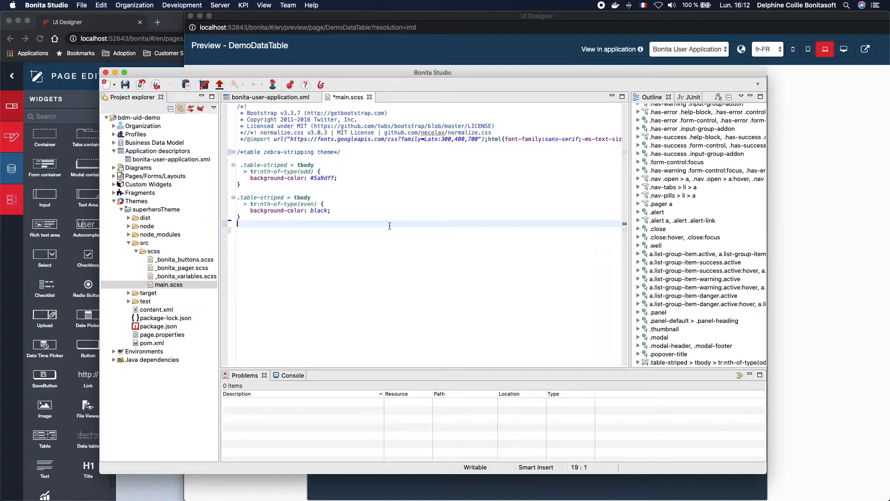
pyautogui.press('super+s')
# Step: Deploy only the Themes artifact from the Bonita User Application descriptor
pyautogui.click(280, 97)
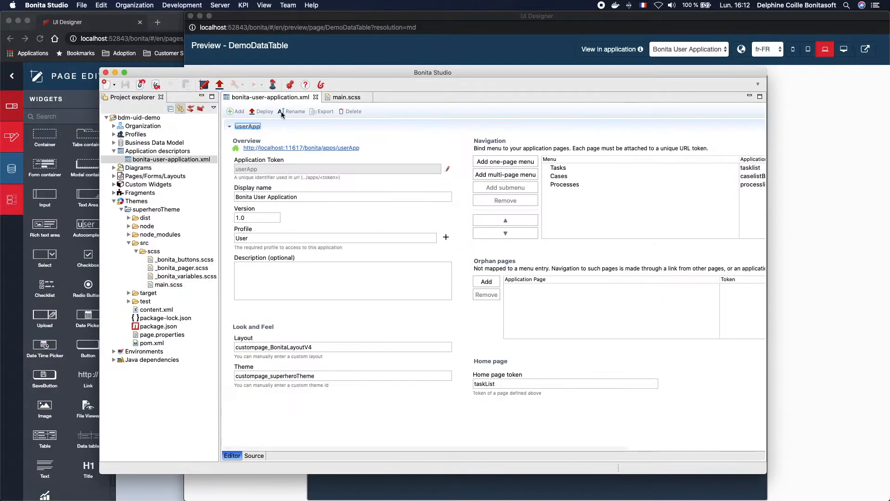
pyautogui.click(258, 112)
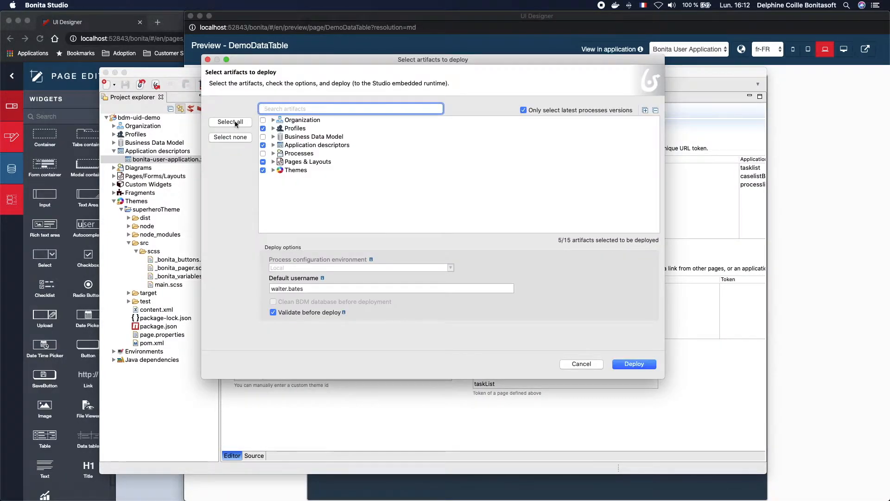
pyautogui.click(263, 170)
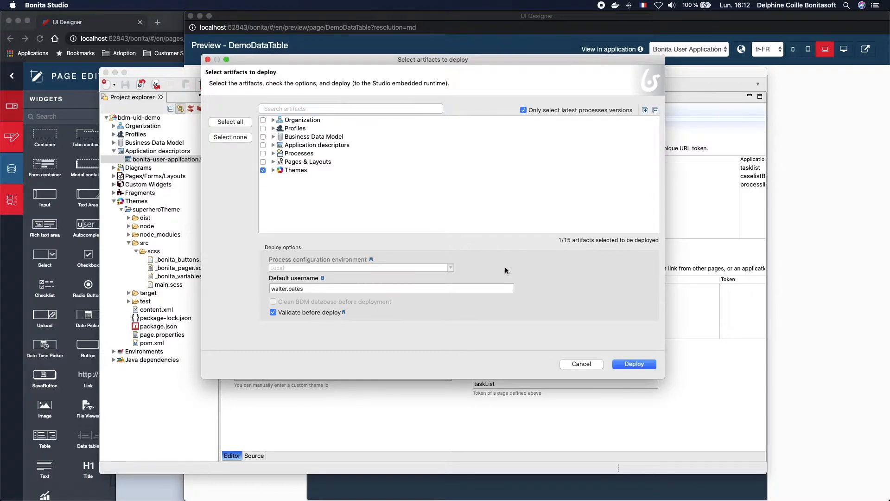
pyautogui.click(634, 364)
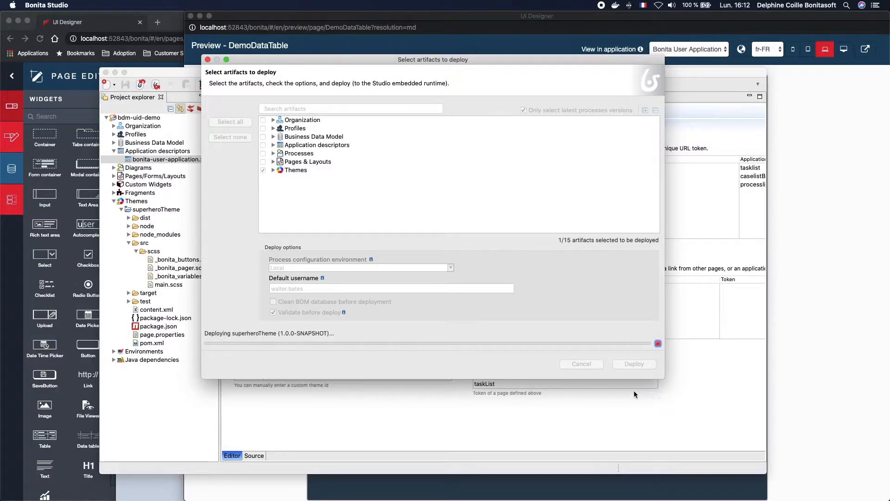
pyautogui.click(818, 360)
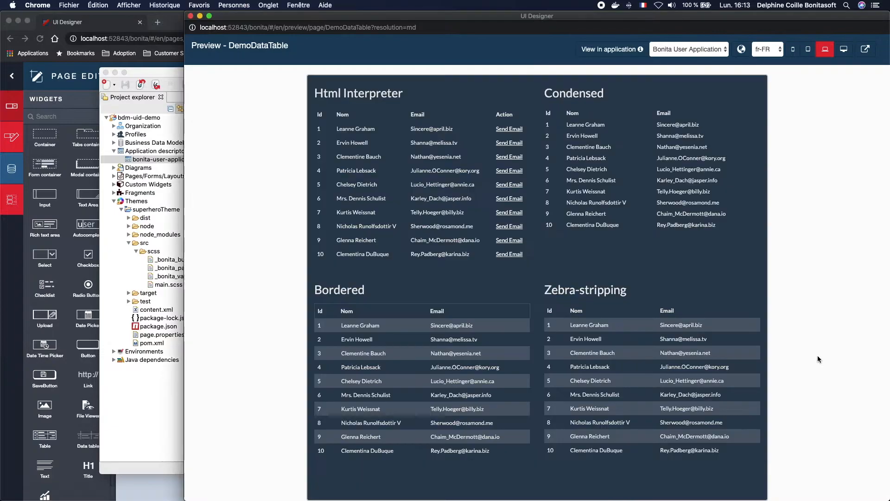
# Step: Open the Data Table help section on how to customize zebra-striping
pyautogui.click(121, 37)
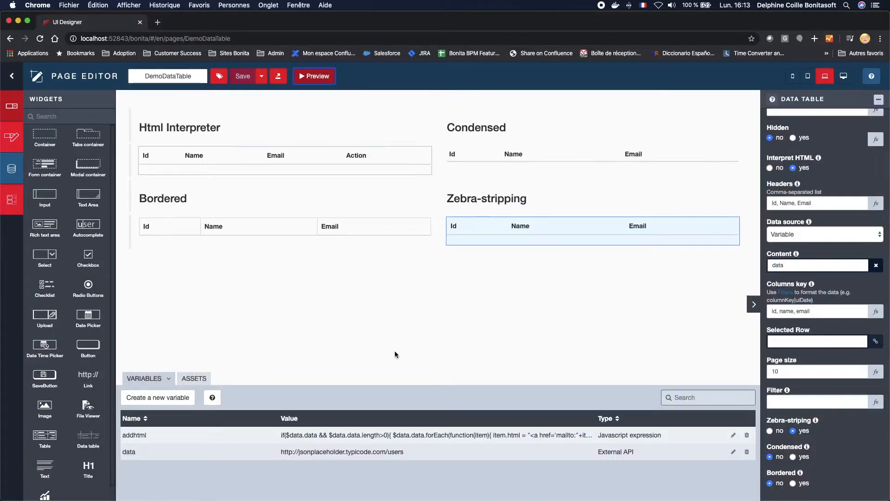
pyautogui.click(772, 100)
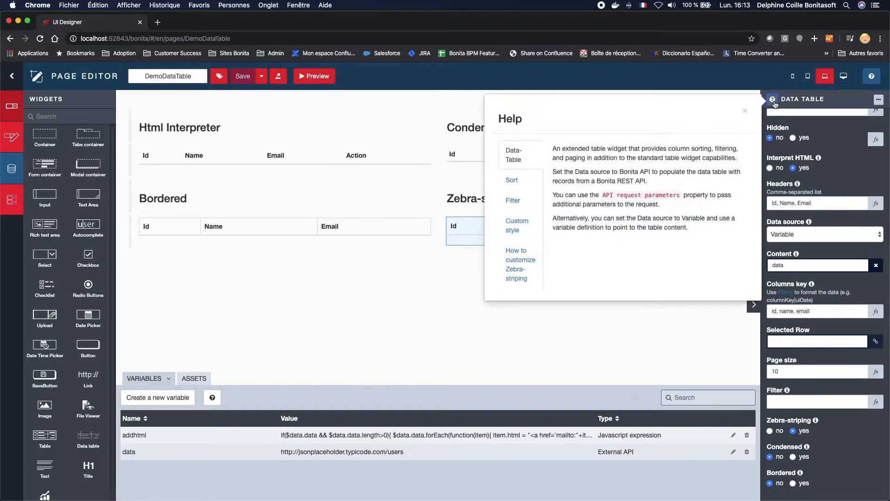
pyautogui.click(514, 272)
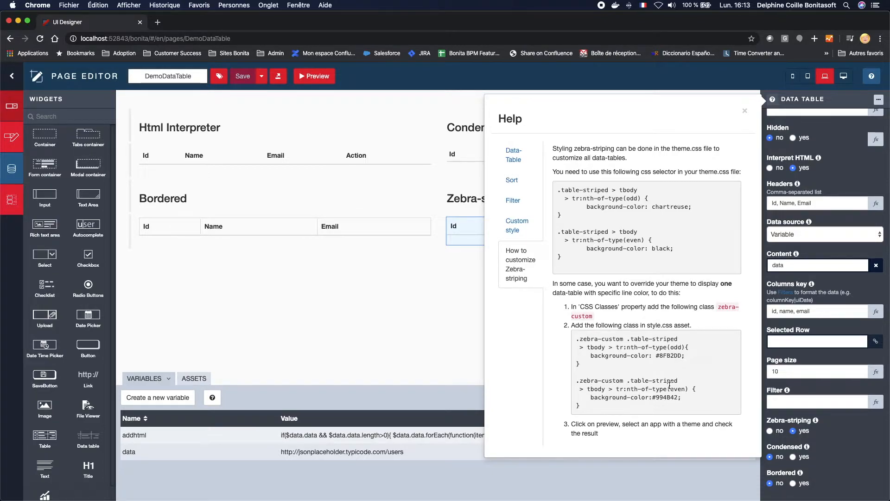
# Step: Close the deployment confirmation dialog in Bonita Studio
pyautogui.hotkey('ctrl', 'Up')
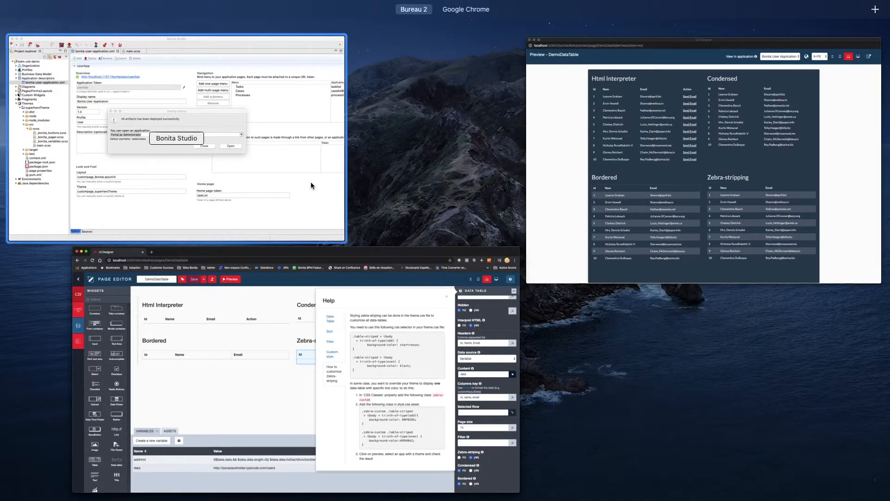
pyautogui.click(311, 182)
pyautogui.click(489, 286)
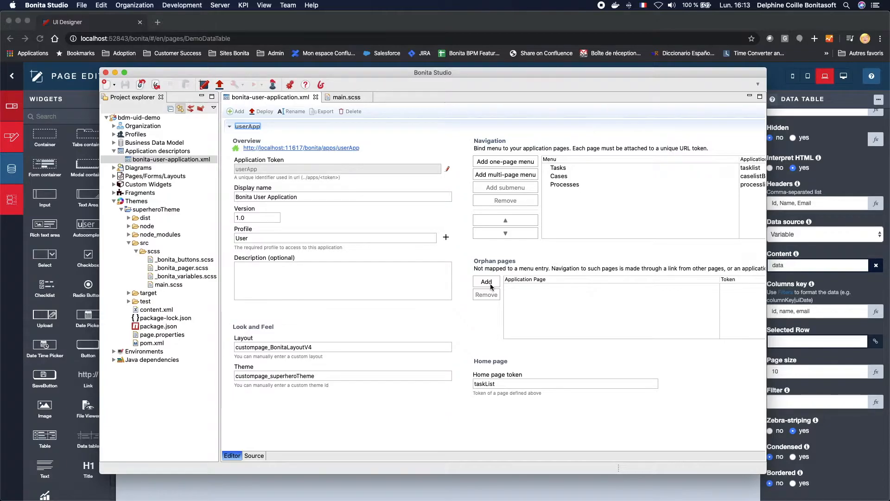
pyautogui.hotkey('ctrl', 'Up')
pyautogui.hotkey('ctrl', 'Up')
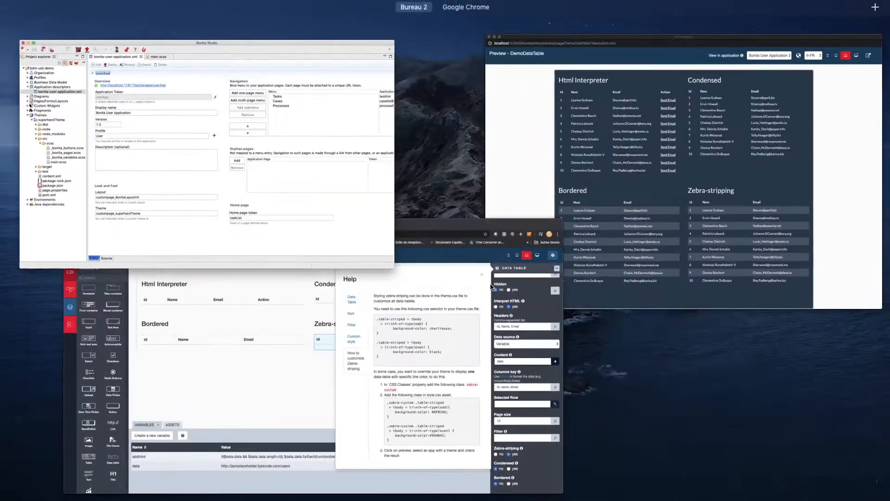
# Step: Reload the DemoDataTable preview to view the deployed theme's zebra-striping colors
pyautogui.click(558, 229)
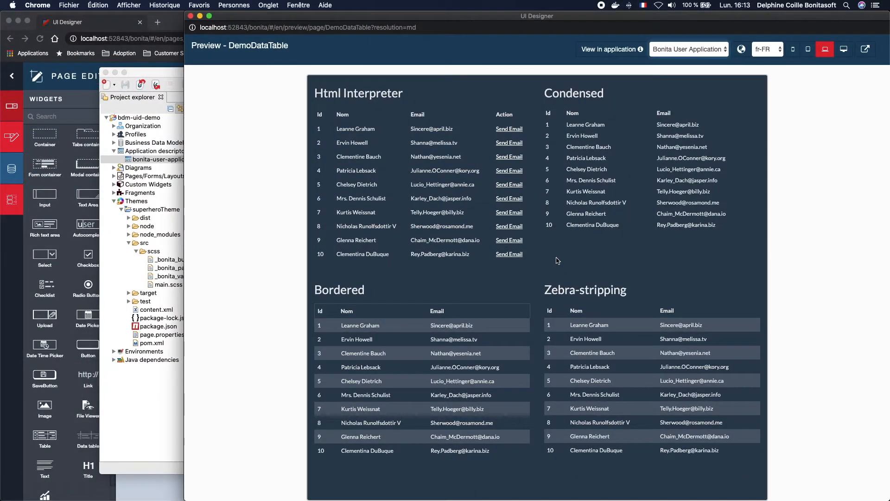
pyautogui.press('super+r')
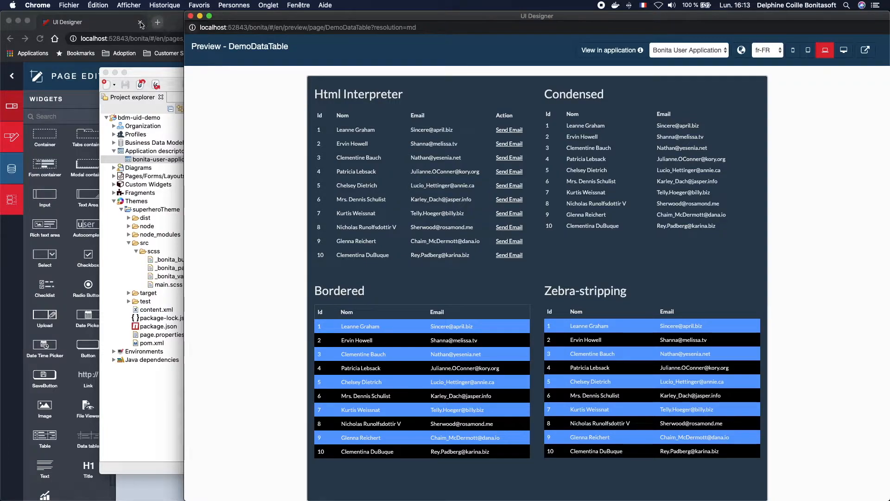
# Step: Return to the page editor, close the help dialog, and select the Zebra-stripping data table
pyautogui.click(100, 25)
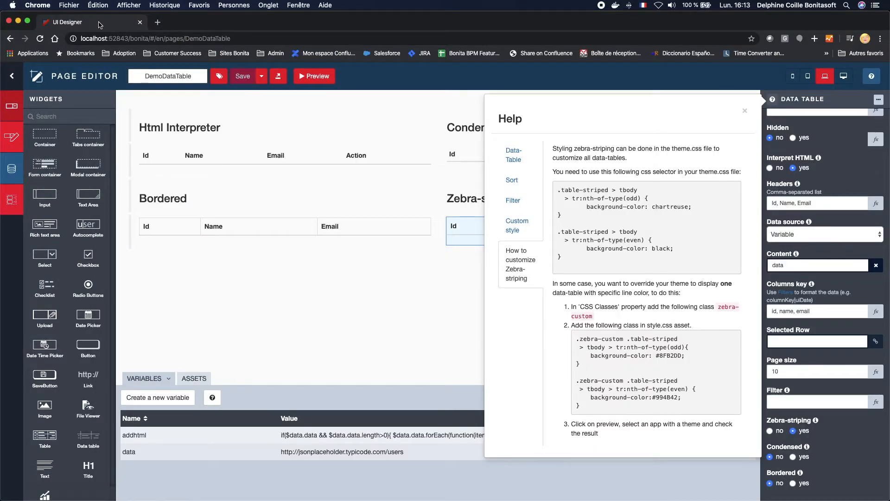
pyautogui.click(311, 332)
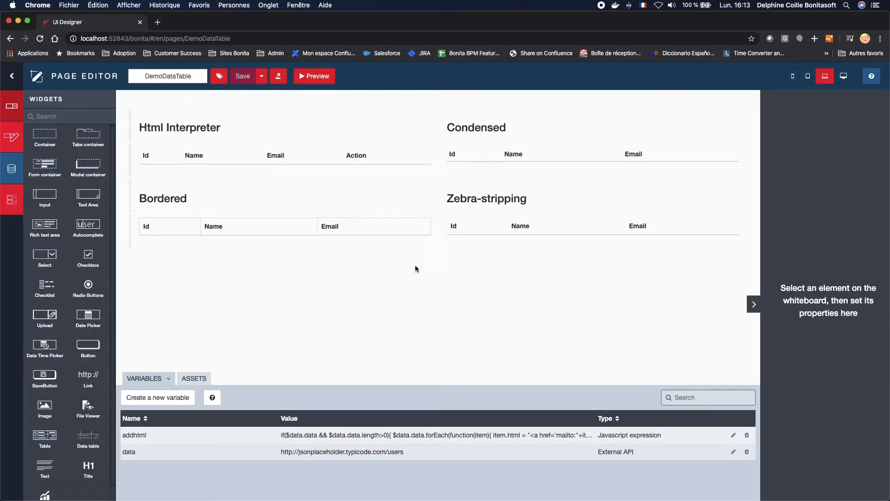
pyautogui.click(482, 234)
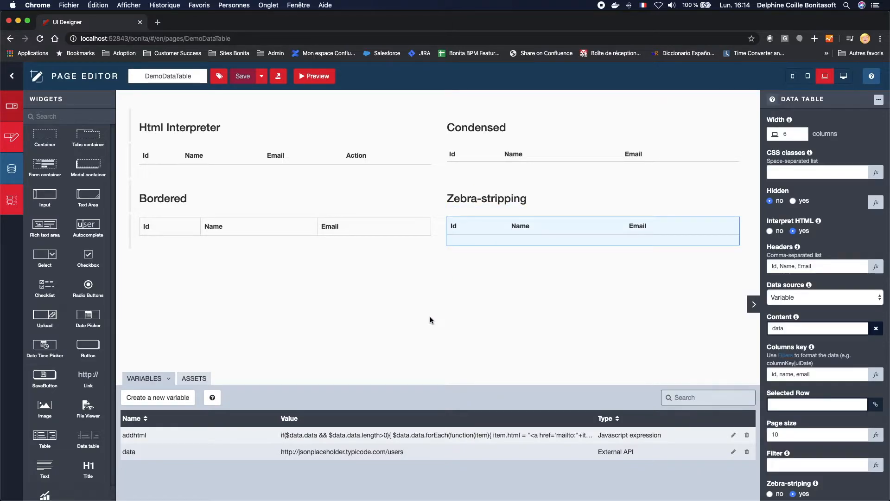
# Step: Uncomment the .zebra-custom rules in the style.css page asset by moving the closing comment marker after the heading comment, and save
pyautogui.click(191, 381)
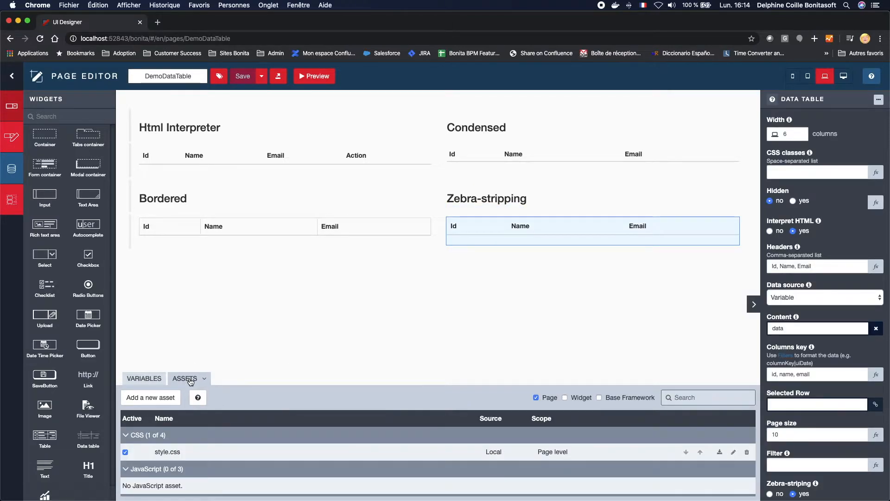
pyautogui.click(736, 452)
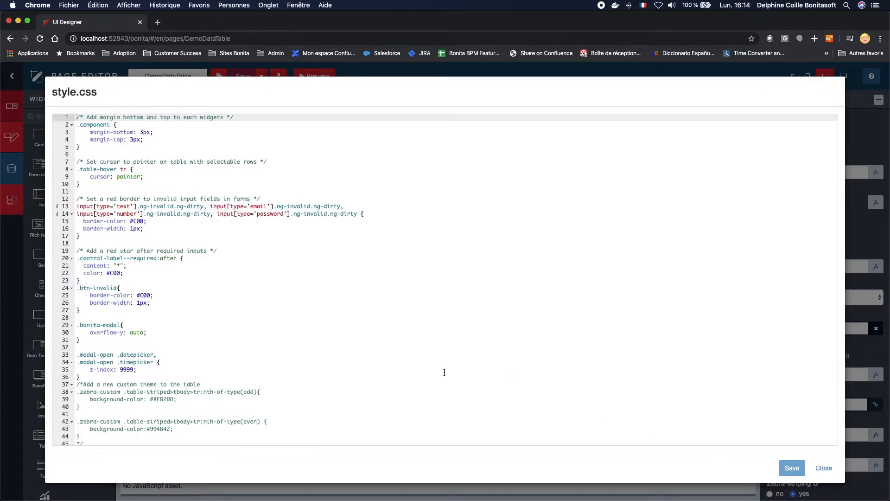
pyautogui.scroll(-1, 443, 371)
pyautogui.moveTo(80, 390); pyautogui.dragTo(119, 390)
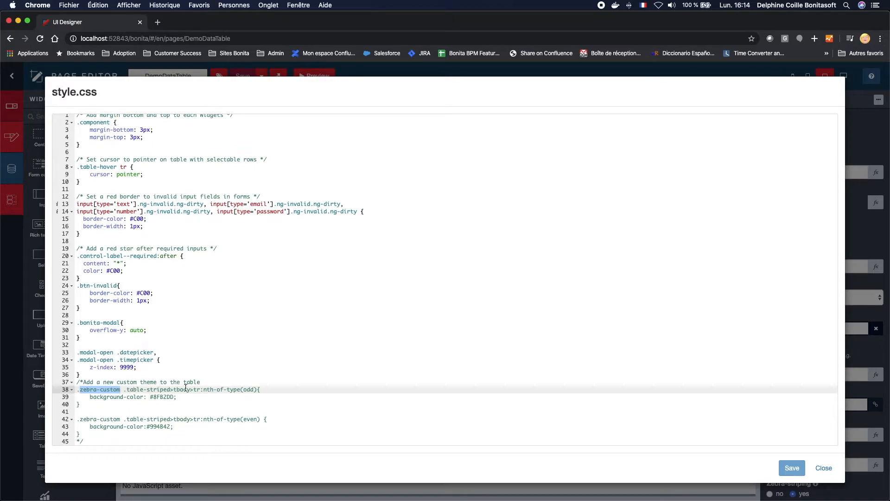
pyautogui.click(89, 439)
pyautogui.press('BackSpace')
pyautogui.press('BackSpace')
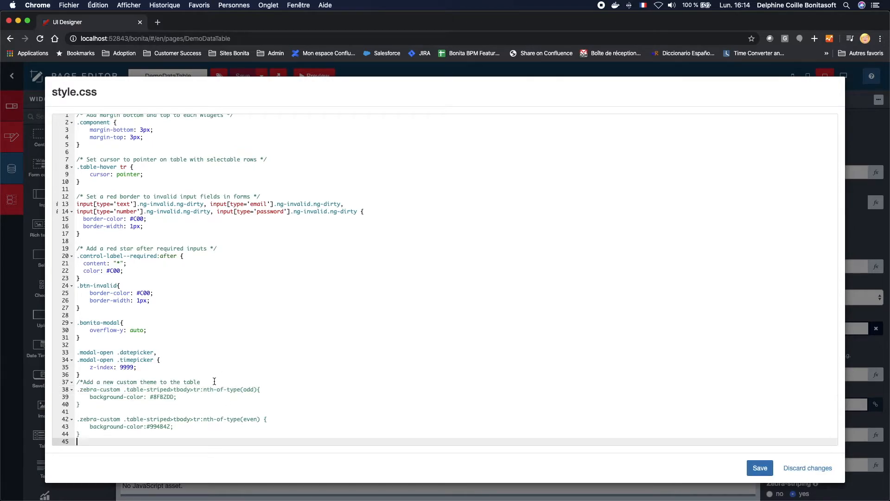
pyautogui.click(215, 381)
pyautogui.write('*/')
pyautogui.click(268, 414)
pyautogui.click(760, 468)
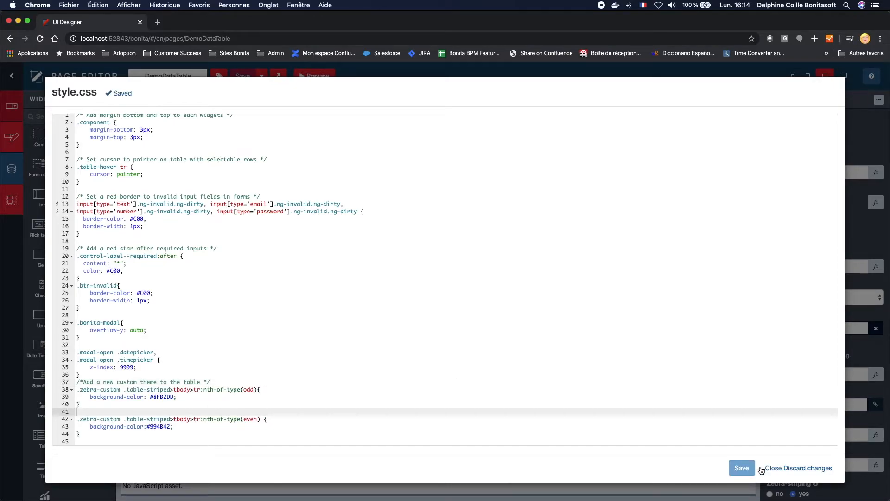
pyautogui.click(823, 469)
# Step: Set the Zebra-stripping table's CSS classes to zebra-custom
pyautogui.click(815, 170)
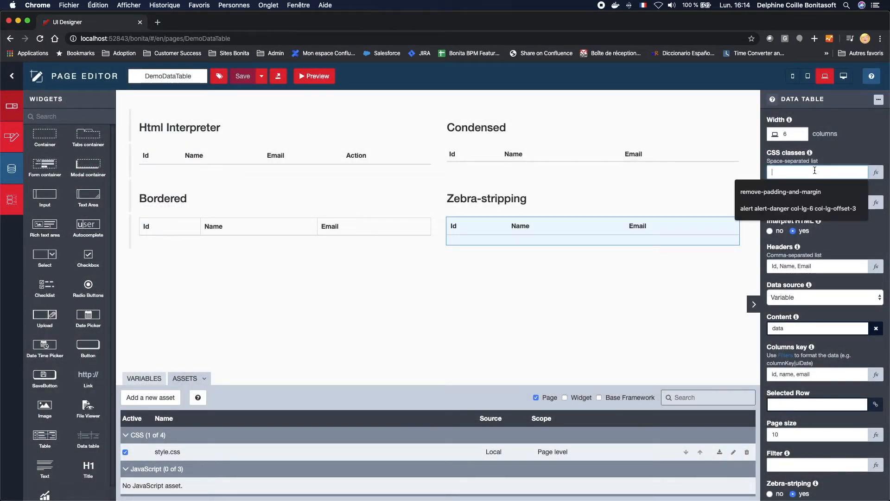
pyautogui.write('zebra-cuso')
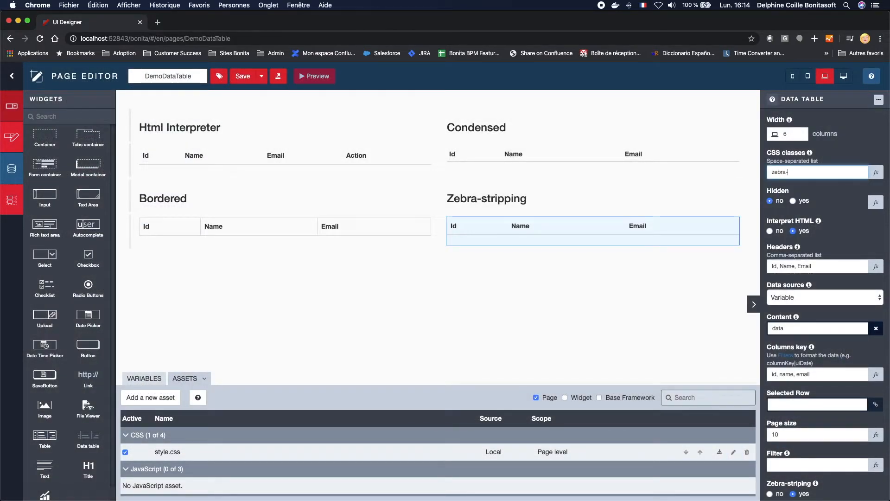
pyautogui.press('BackSpace')
pyautogui.write('tom')
pyautogui.click(698, 297)
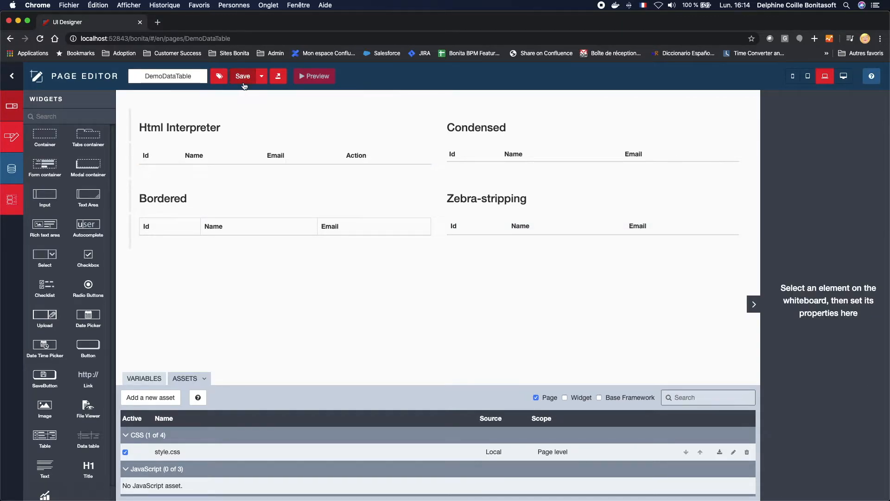
# Step: Save the DemoDataTable page, preview the custom zebra colors, and close the preview
pyautogui.click(243, 78)
pyautogui.click(310, 77)
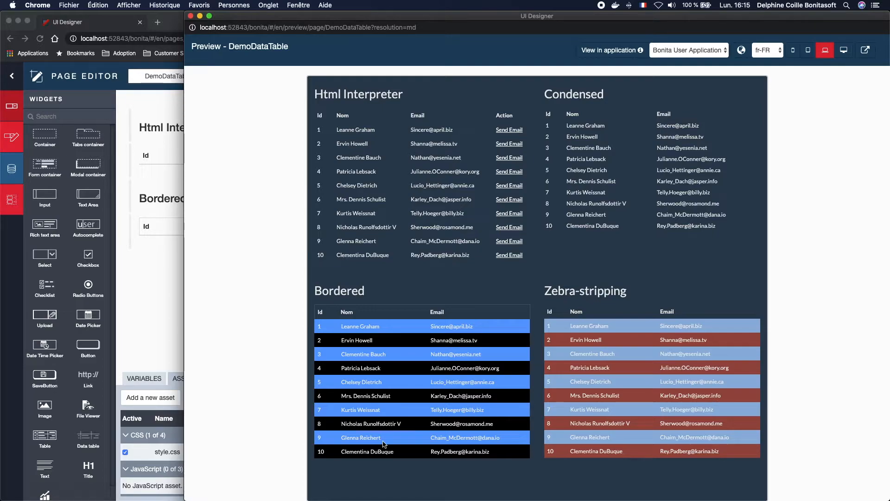
pyautogui.click(190, 16)
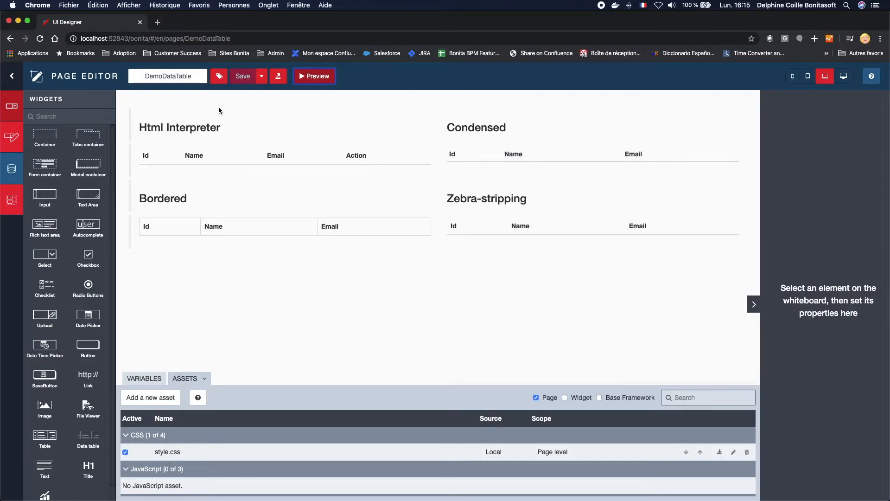
# Step: Open the DemoTabContainers page from the UI Designer home and select its tabs container
pyautogui.click(12, 77)
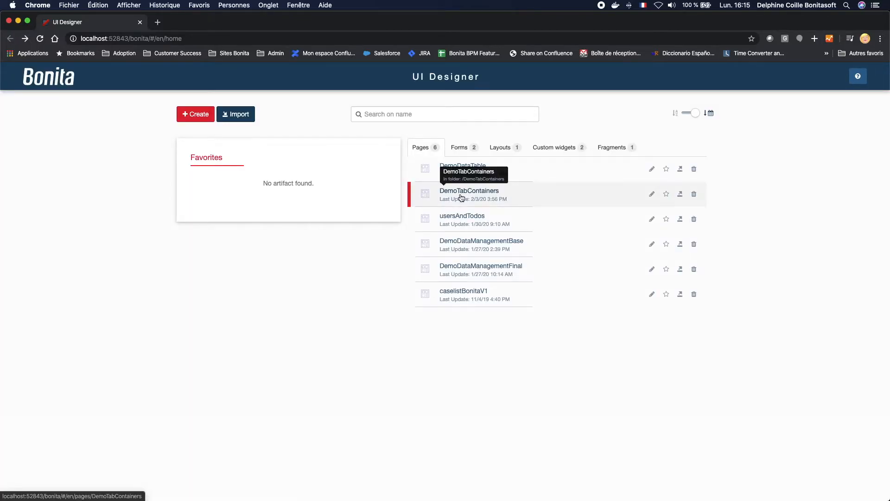
pyautogui.click(460, 197)
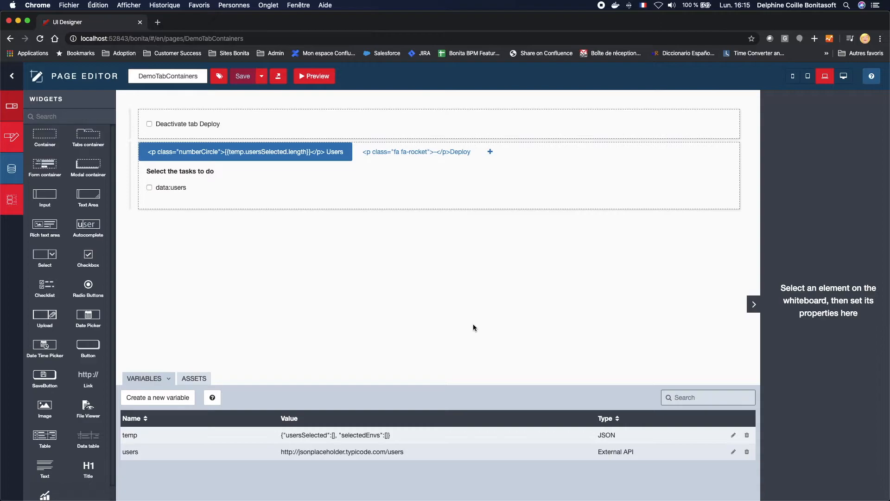
pyautogui.click(735, 160)
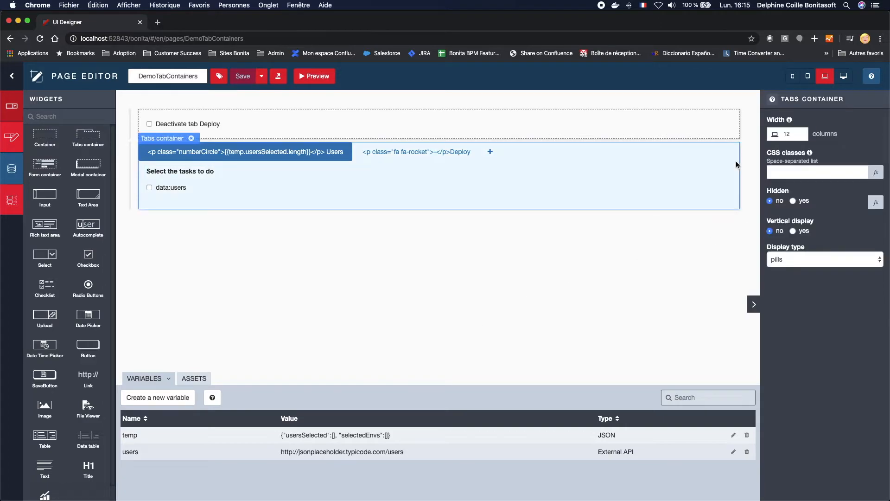
# Step: Try vertical display and the tabs display type on the tabs container, then turn vertical display off
pyautogui.click(805, 232)
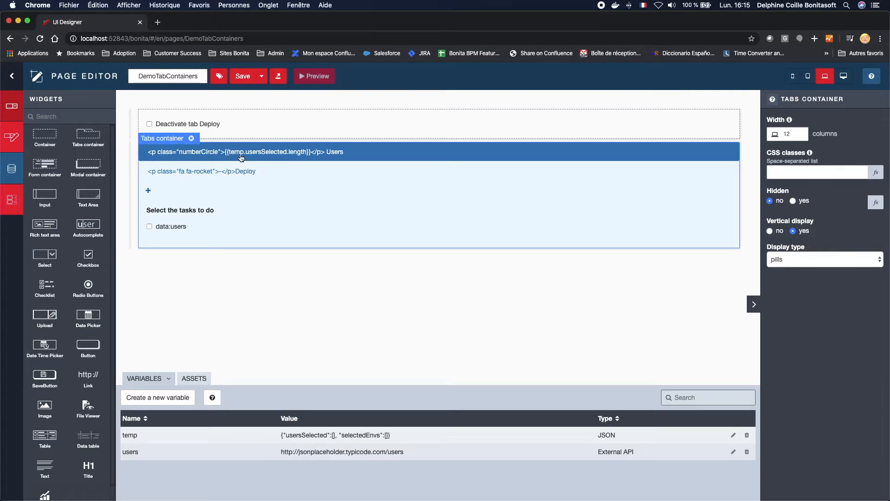
pyautogui.click(807, 260)
pyautogui.click(806, 250)
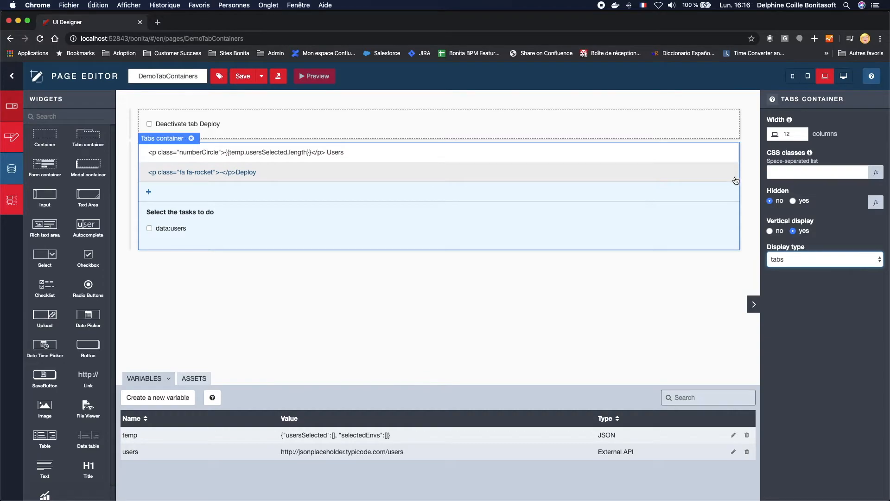
pyautogui.click(781, 231)
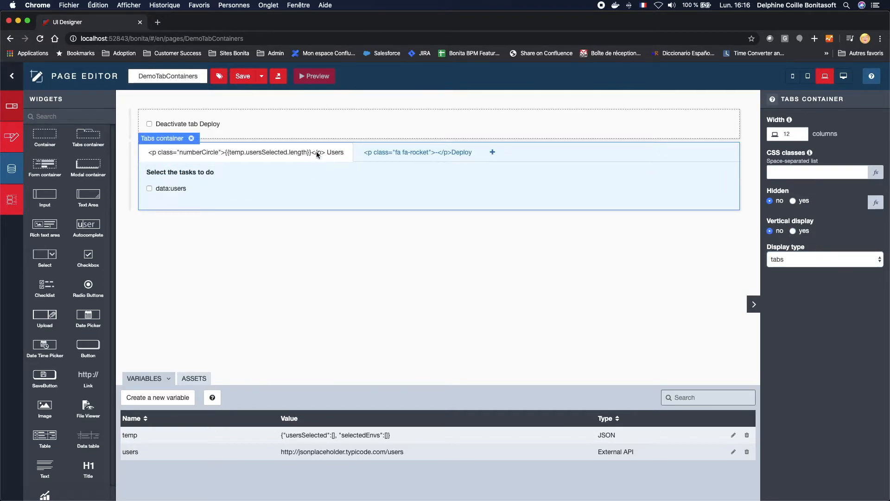
# Step: Open the Deploy tab and set the tabs container's display type back to pills
pyautogui.click(391, 156)
pyautogui.click(738, 149)
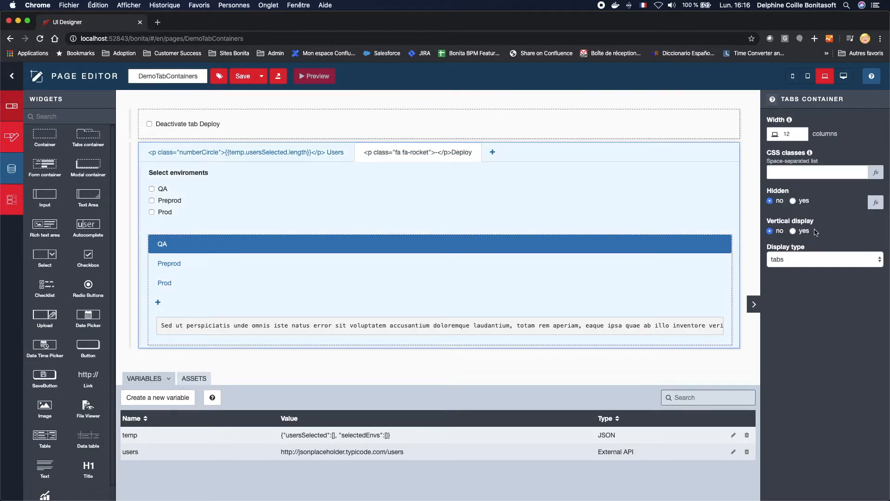
pyautogui.click(812, 259)
pyautogui.click(812, 268)
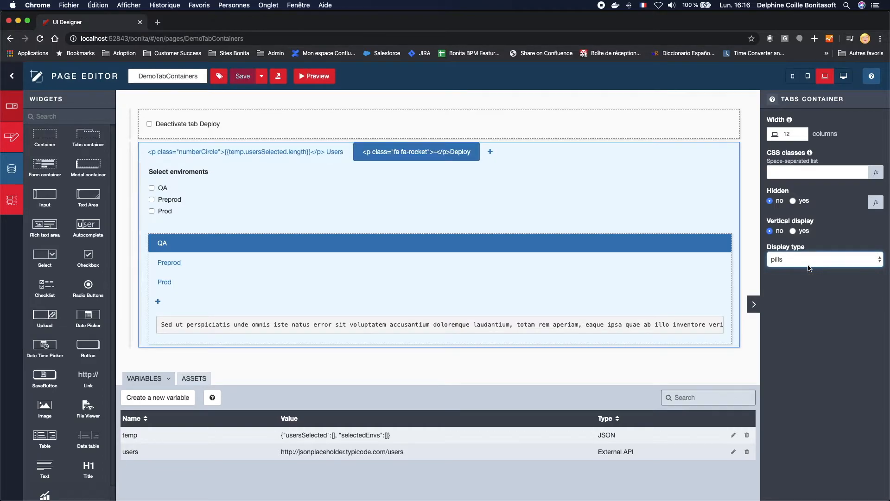
# Step: Inspect the properties of the Users, Deploy and QA tabs, including the Deploy tab's Disabled expression
pyautogui.click(327, 158)
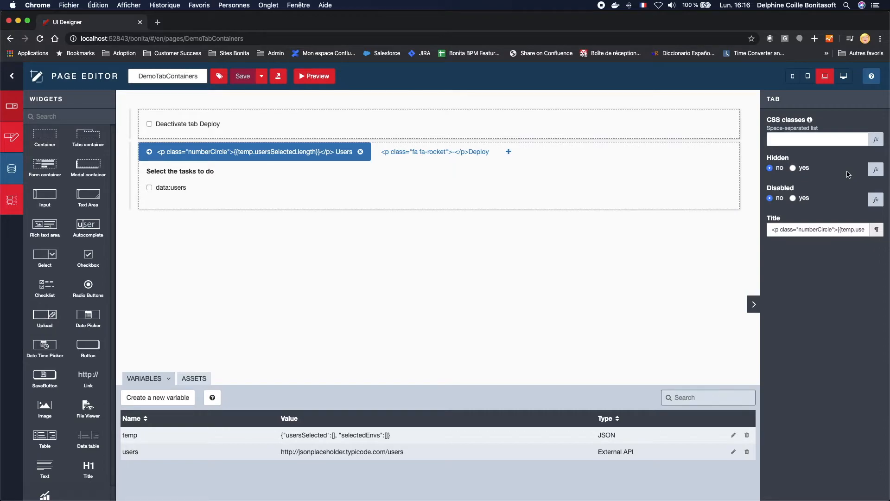
pyautogui.click(464, 160)
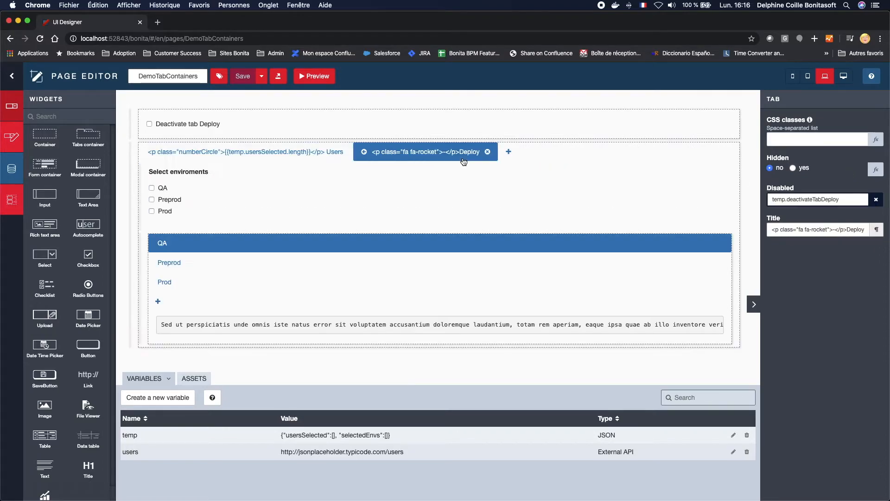
pyautogui.click(358, 247)
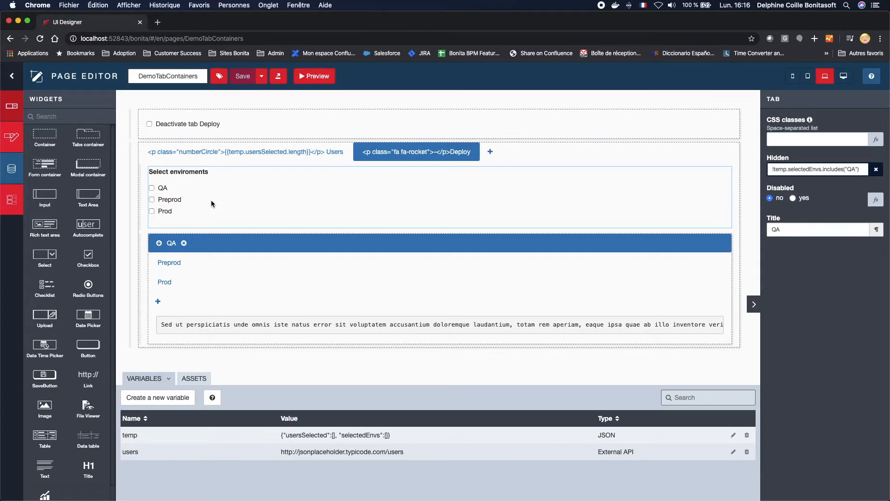
pyautogui.click(227, 118)
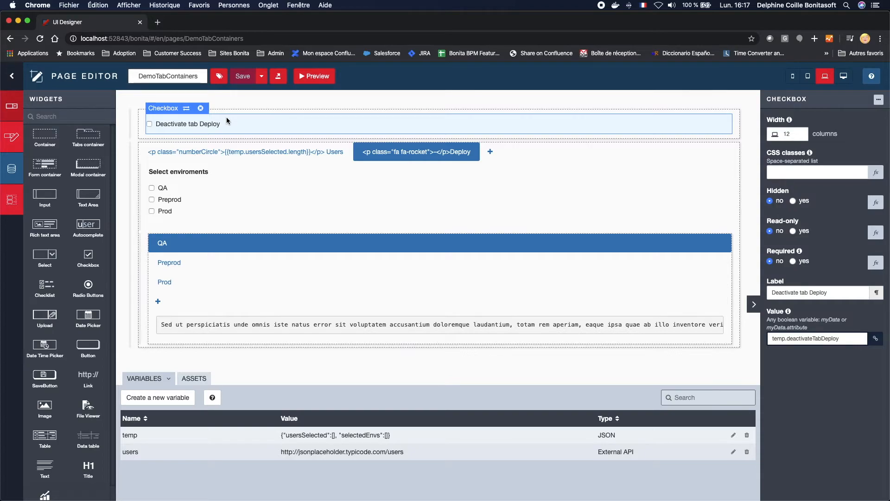
pyautogui.click(371, 158)
pyautogui.moveTo(772, 199); pyautogui.dragTo(845, 201)
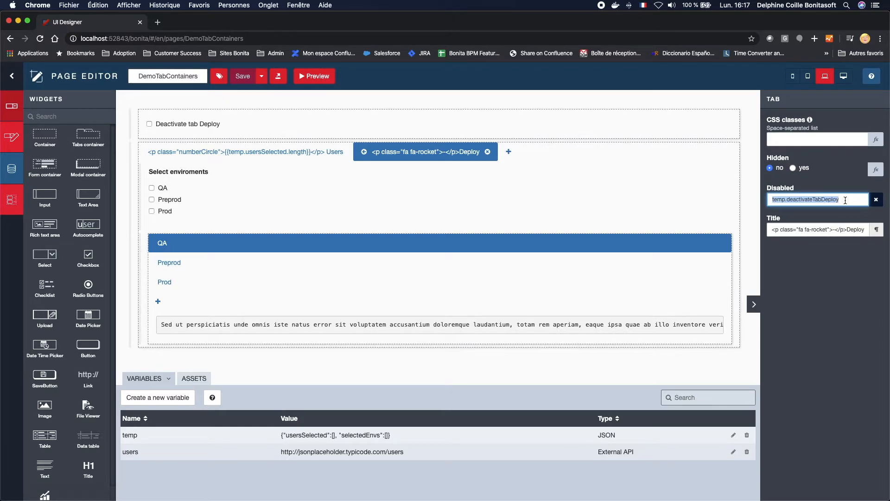
# Step: Examine the Deactivate tab Deploy checkbox's Value binding alongside the Deploy tab's Disabled setting
pyautogui.click(240, 123)
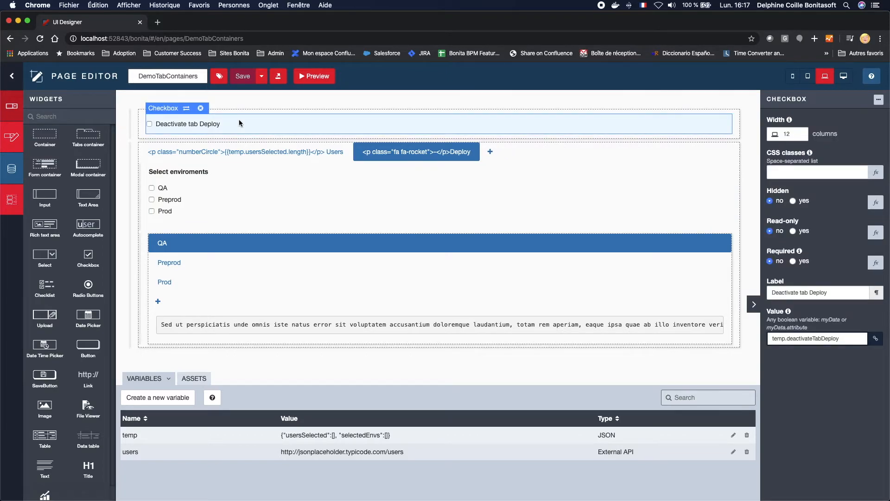
pyautogui.click(772, 337)
pyautogui.moveTo(772, 338); pyautogui.dragTo(843, 339)
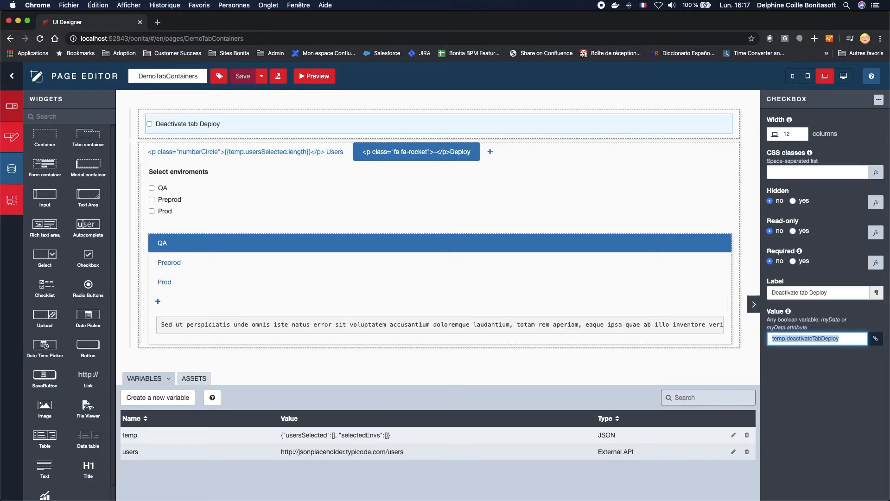
pyautogui.click(230, 152)
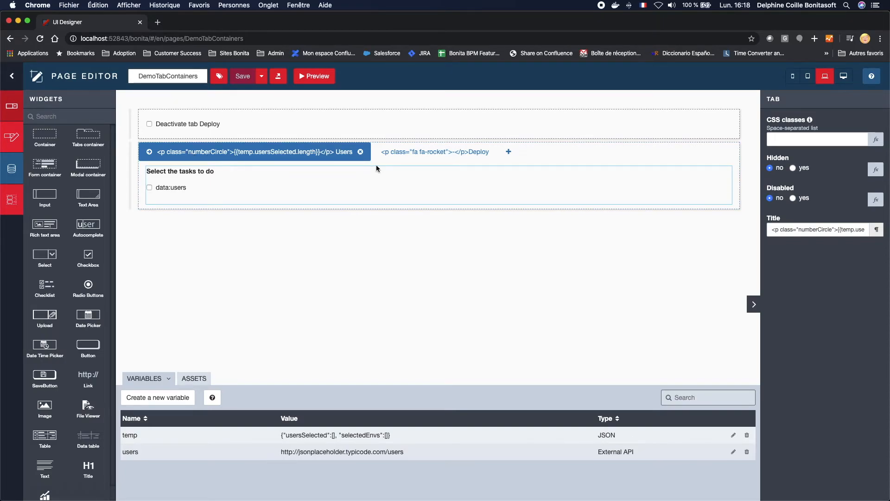
pyautogui.click(415, 157)
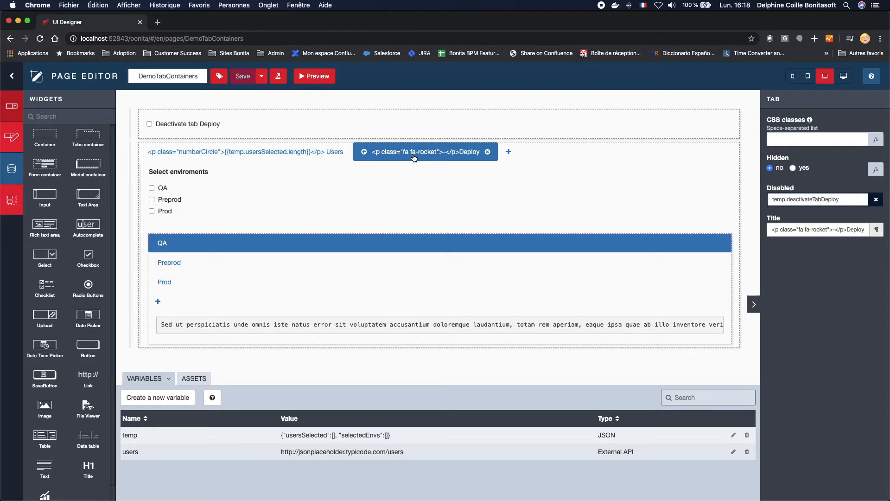
pyautogui.click(321, 106)
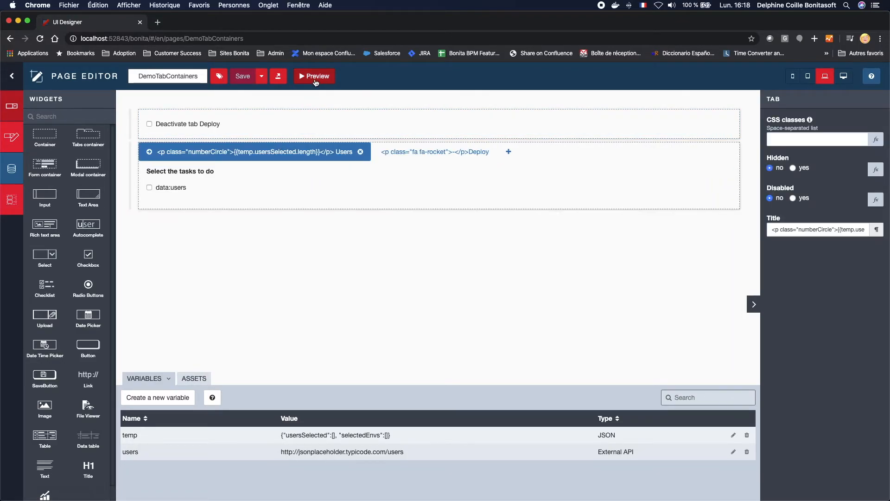
# Step: Preview the DemoTabContainers page and maximize the preview window
pyautogui.click(315, 81)
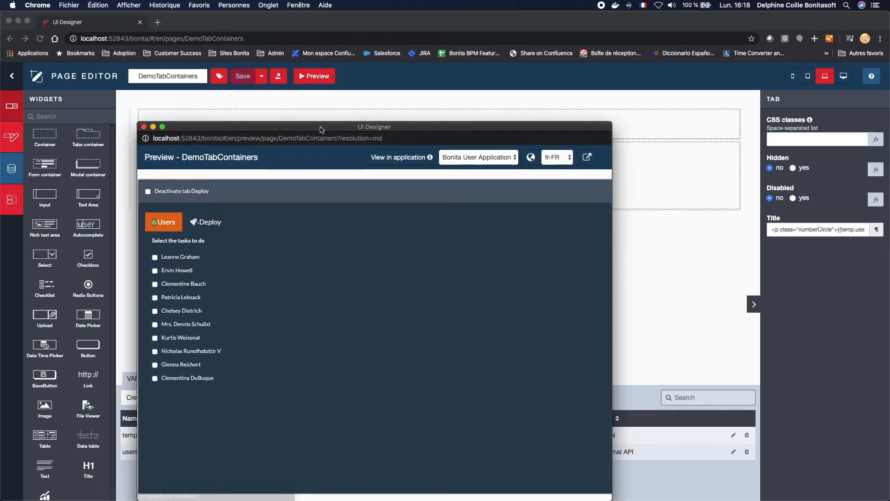
pyautogui.doubleClick(322, 127)
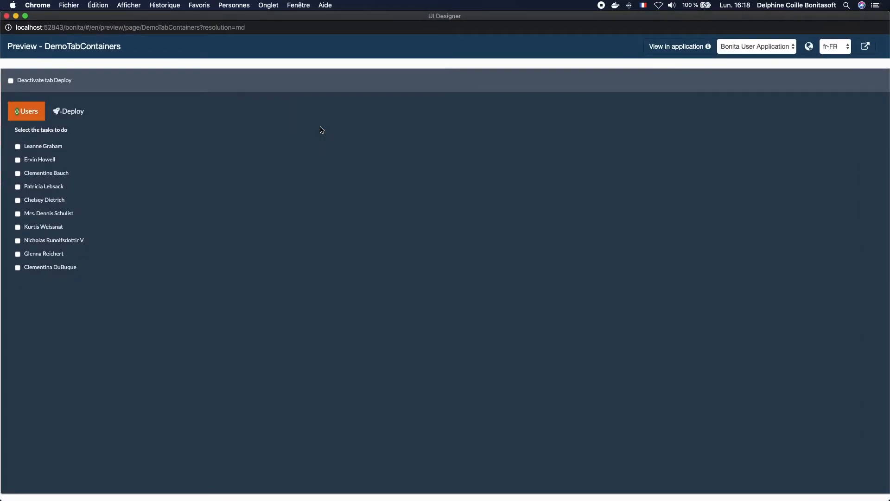
# Step: Switch the preview's application theme to None and back to Bonita User Application to compare the styling
pyautogui.click(731, 45)
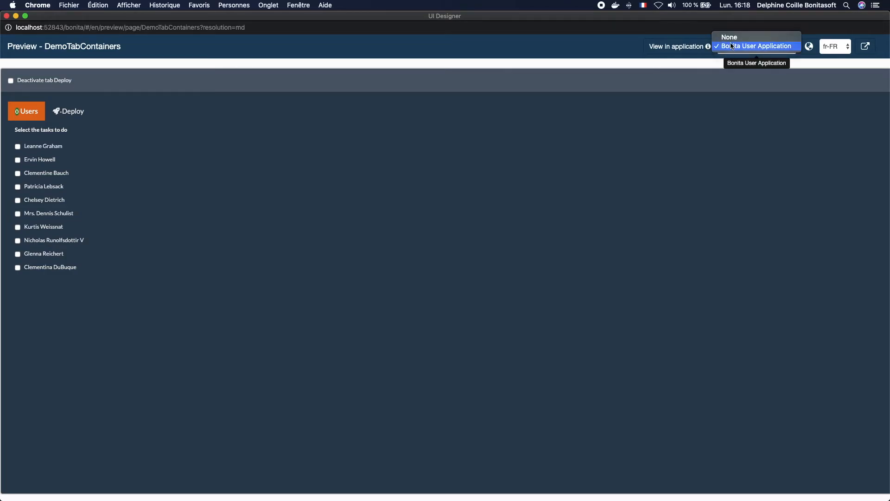
pyautogui.click(731, 38)
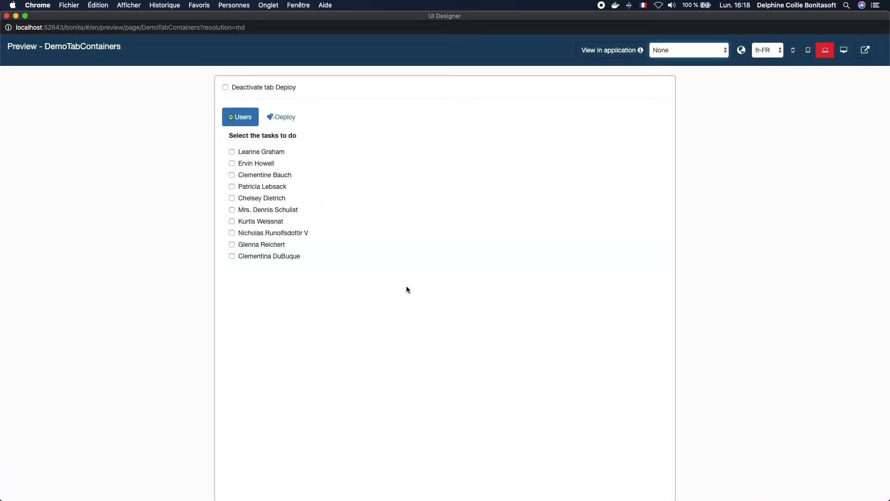
pyautogui.click(717, 46)
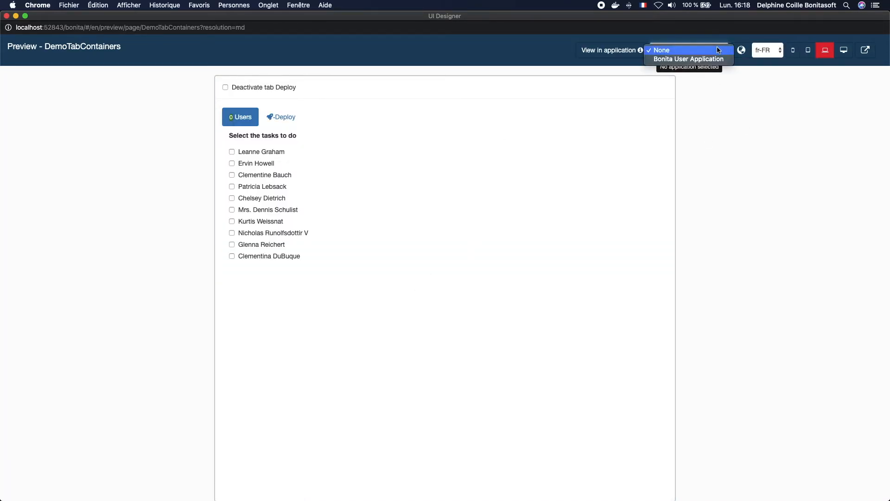
pyautogui.click(708, 59)
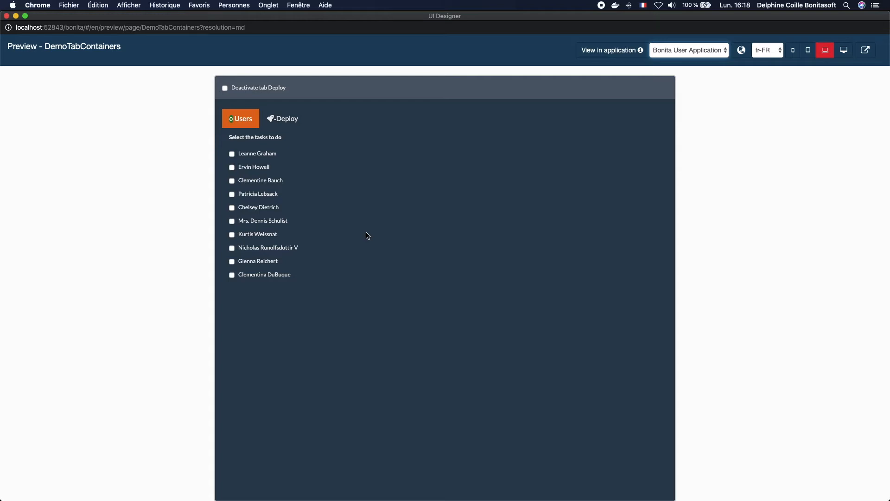
# Step: Switch between the Users and Deploy tabs in the preview to compare their content
pyautogui.click(281, 119)
pyautogui.click(247, 120)
pyautogui.click(282, 120)
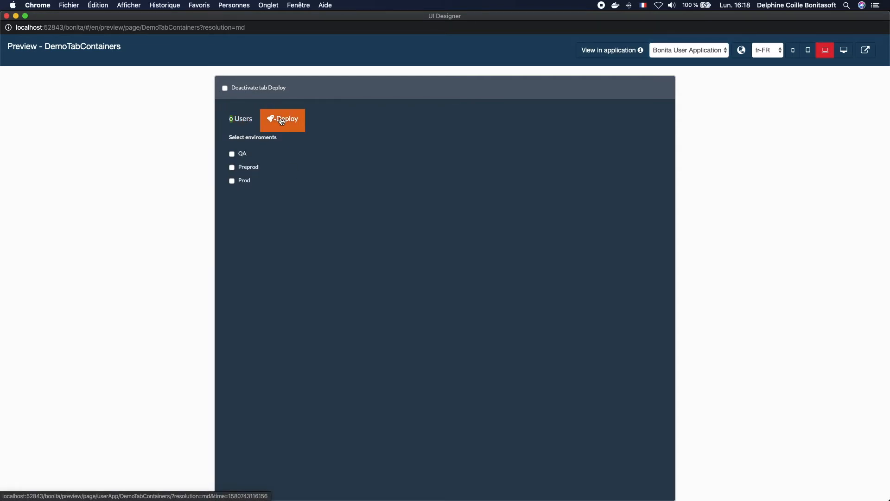
pyautogui.click(239, 120)
# Step: Return to the page editor and set the tabs container's vertical display to yes
pyautogui.hotkey('ctrl', 'Up')
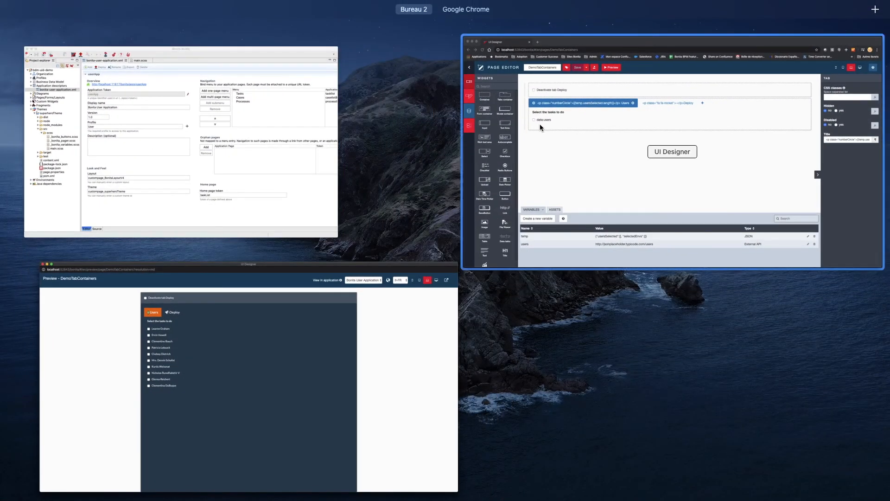
pyautogui.click(549, 127)
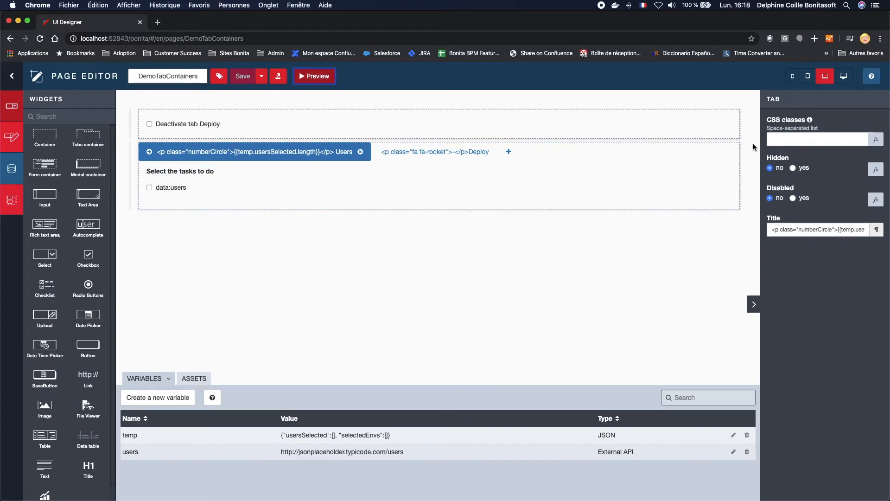
pyautogui.click(733, 146)
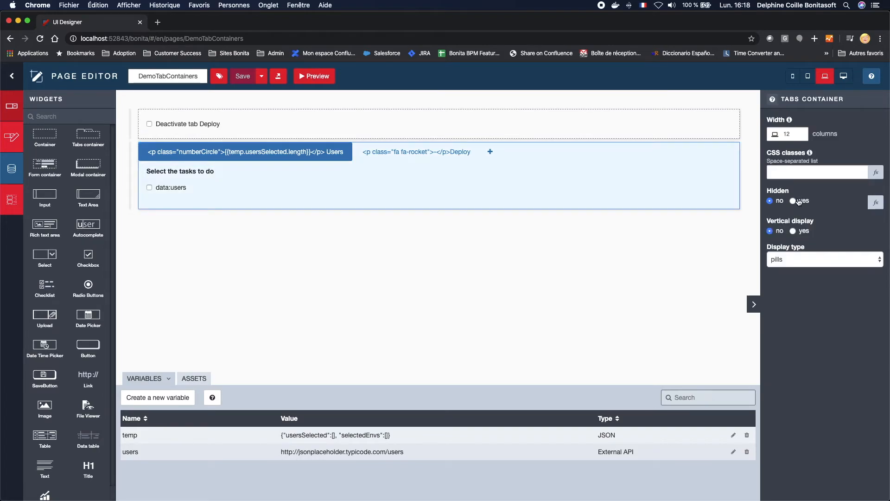
pyautogui.click(793, 230)
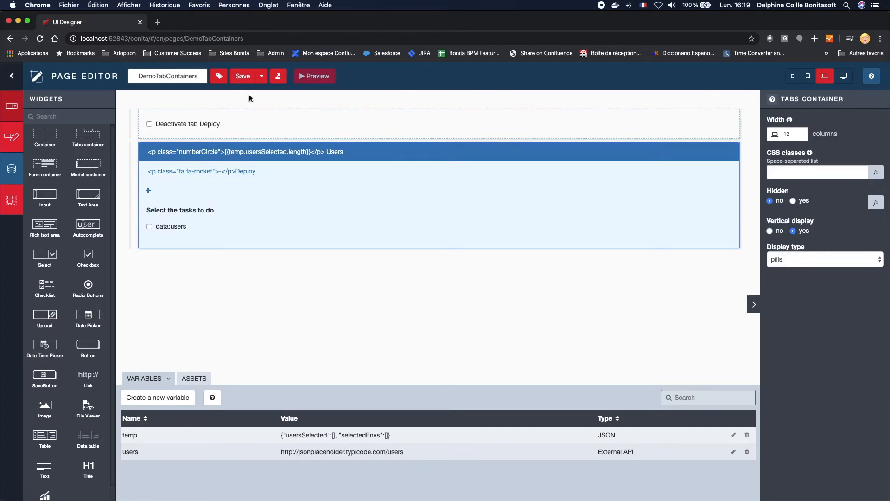
# Step: Save the page, preview it and switch between the vertically stacked Users and Deploy tabs
pyautogui.click(238, 78)
pyautogui.click(310, 78)
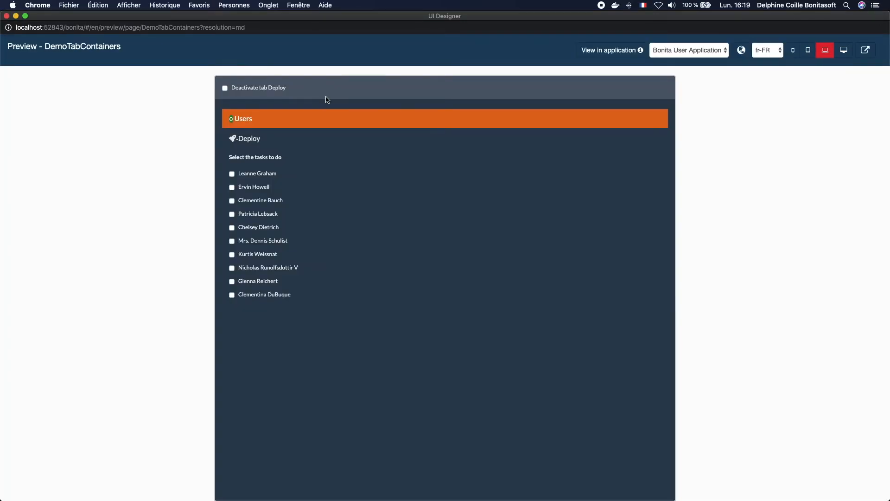
pyautogui.click(195, 135)
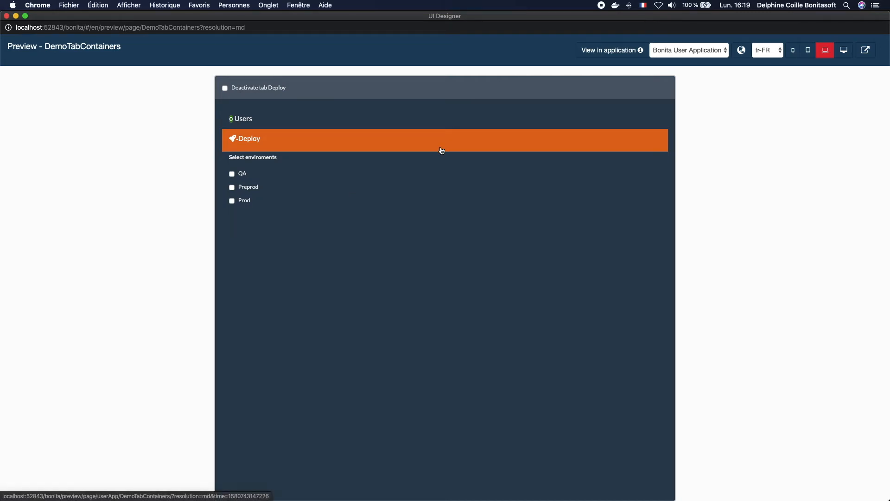
pyautogui.click(415, 118)
pyautogui.click(411, 140)
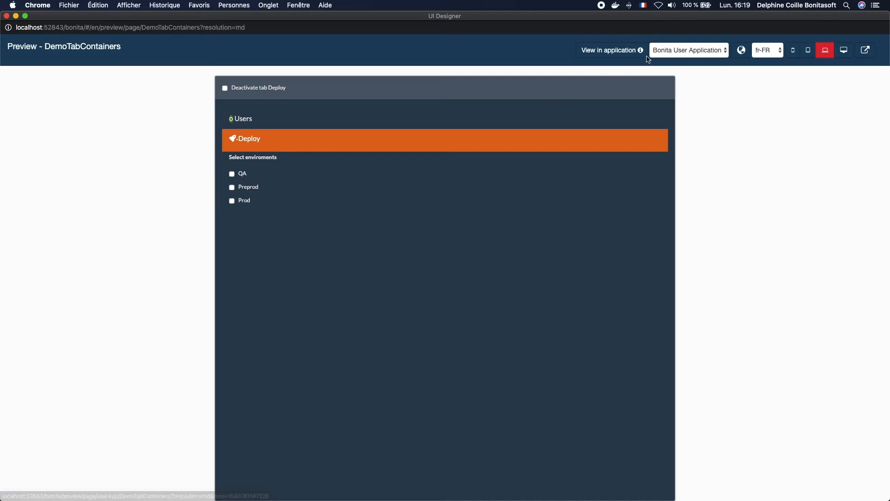
# Step: Return to the editor and read the tabs container help, including its tab properties usage section
pyautogui.click(671, 52)
pyautogui.hotkey('ctrl', 'Up')
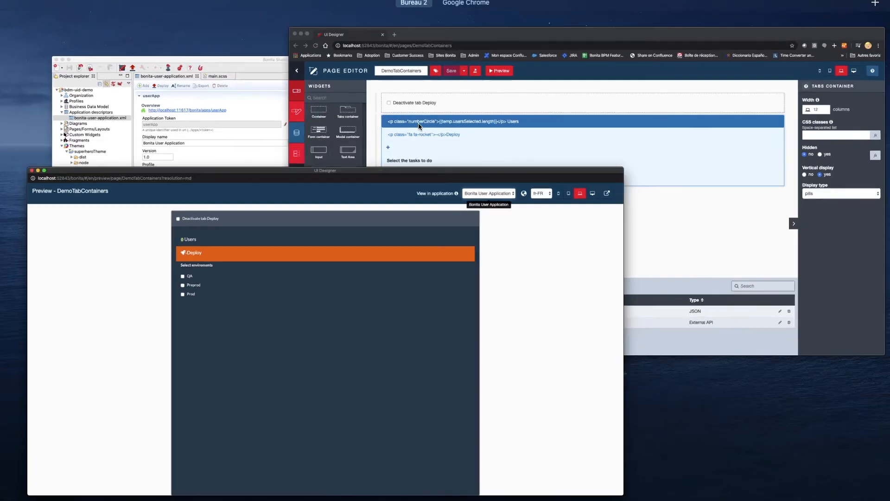
pyautogui.click(614, 161)
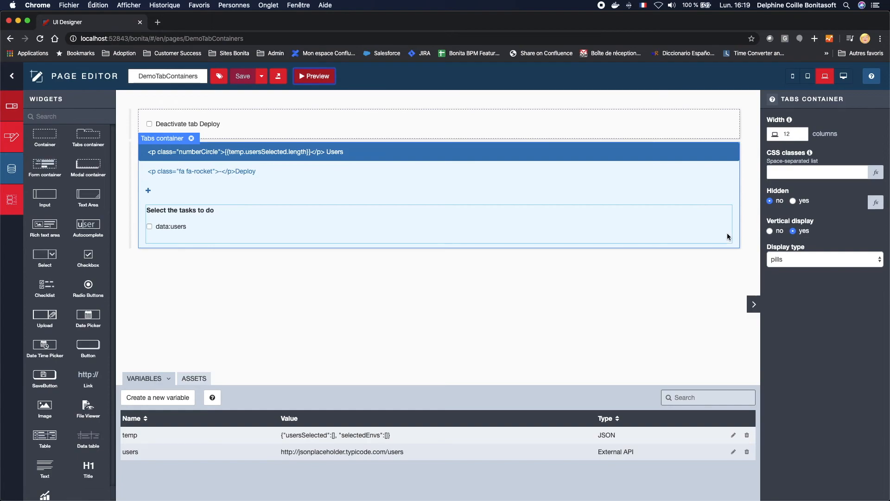
pyautogui.click(772, 99)
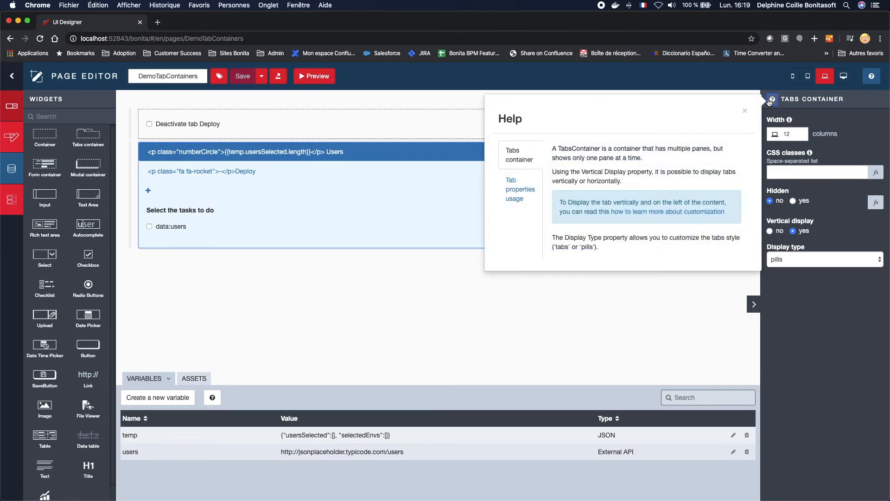
pyautogui.click(503, 200)
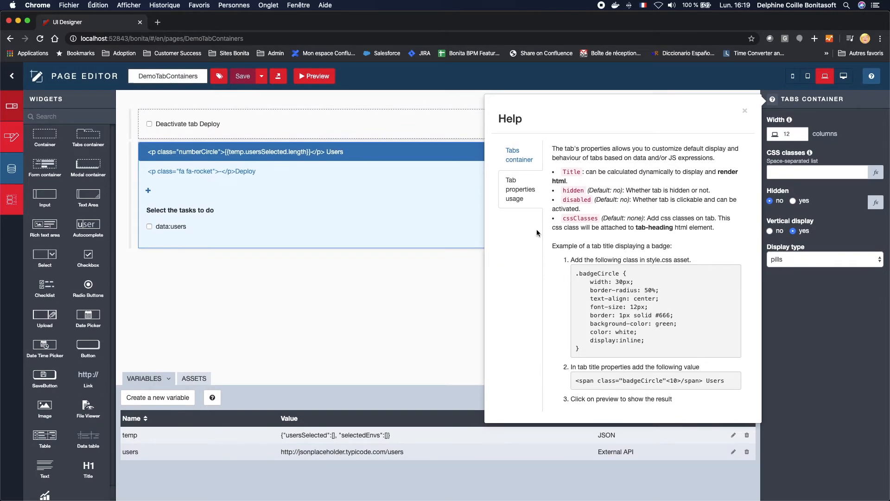
pyautogui.click(521, 155)
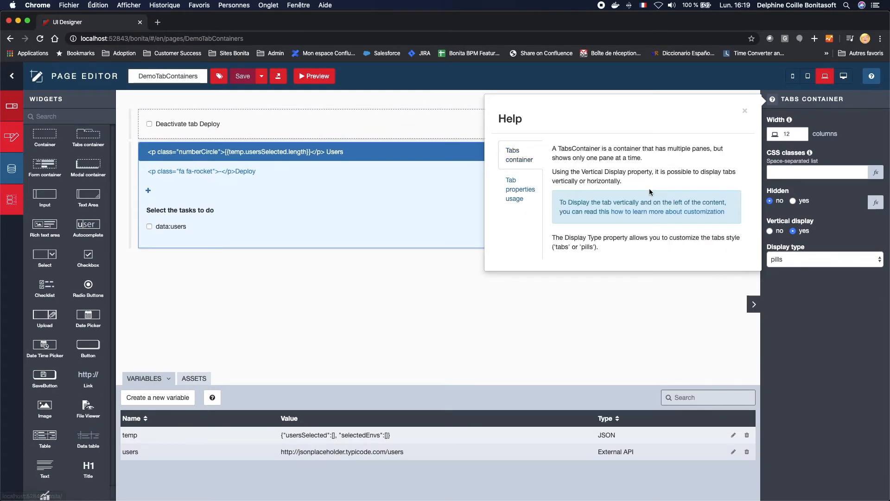
# Step: Open the vertical tabs container tutorial from the help, read it, and go back to the editor
pyautogui.click(671, 212)
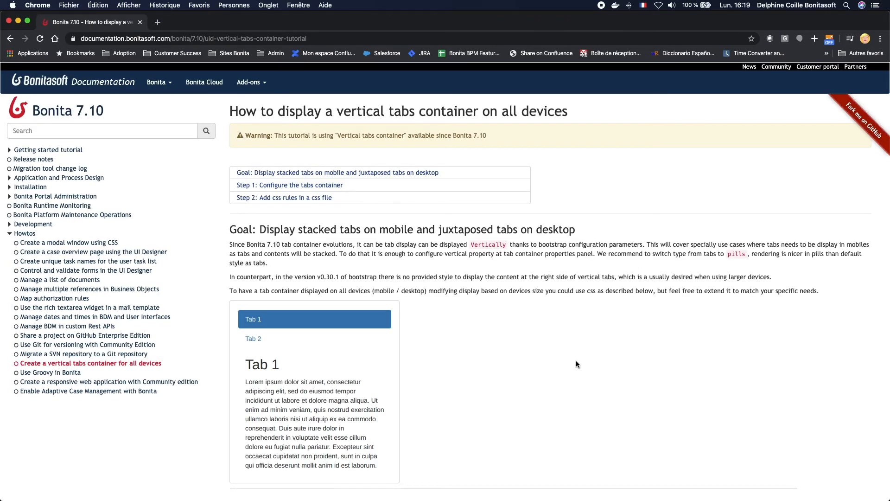
pyautogui.scroll(-4, 575, 364)
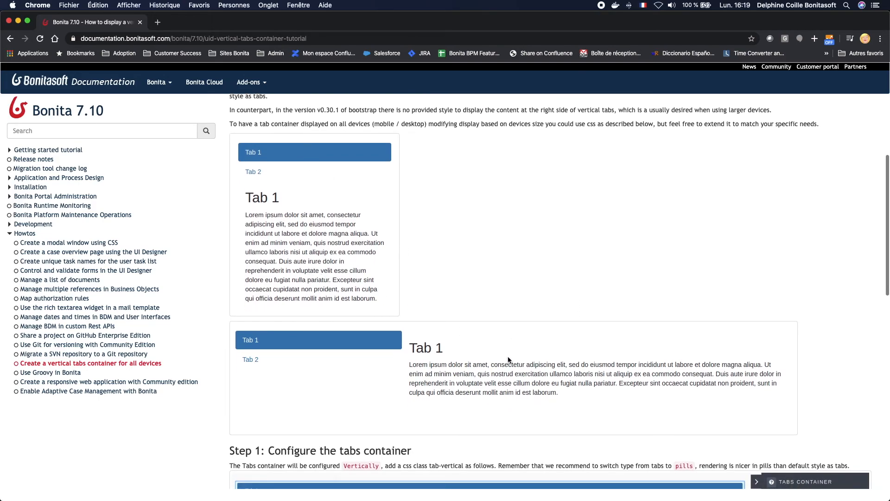
pyautogui.scroll(-1, 509, 358)
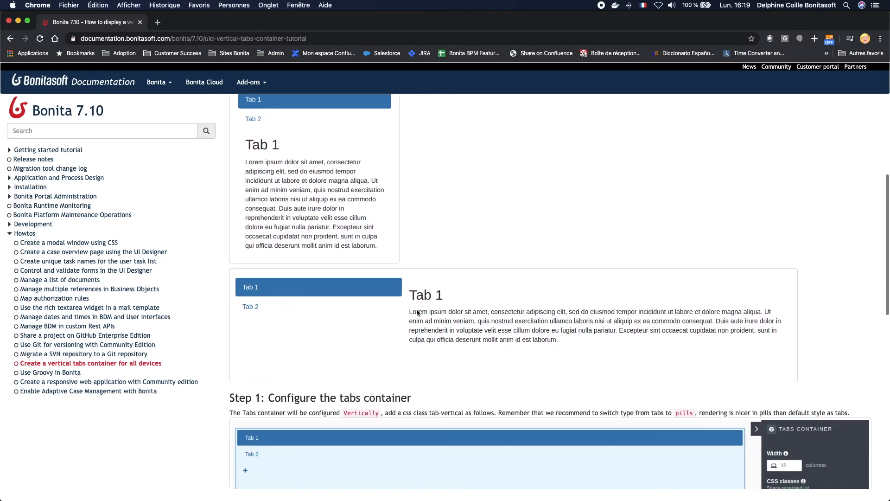
pyautogui.scroll(5, 661, 329)
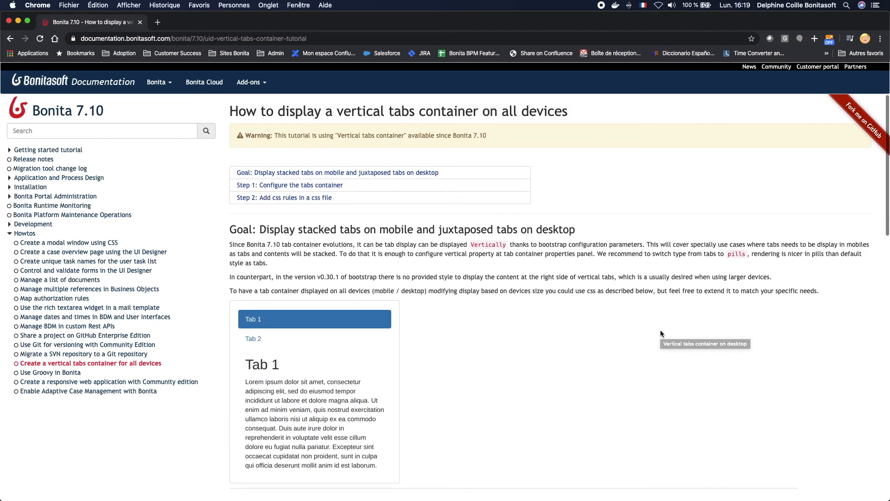
pyautogui.click(9, 38)
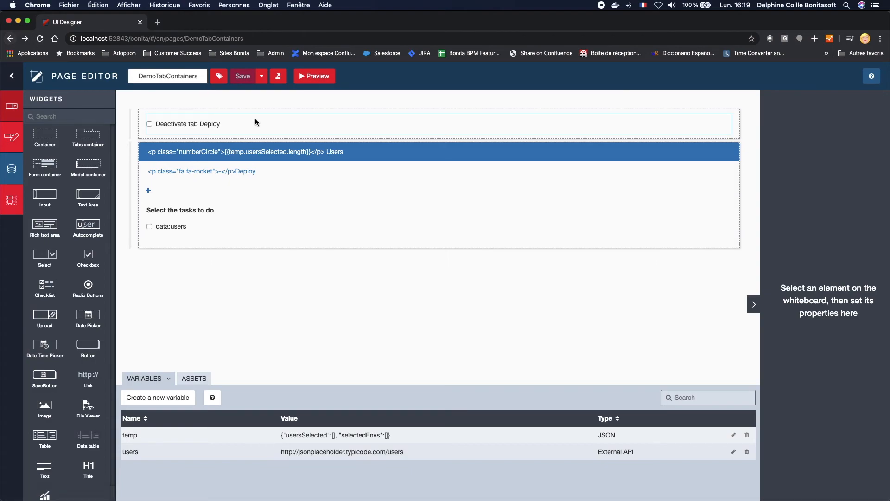
# Step: Set the tabs container's vertical display back to no and save the page
pyautogui.click(739, 170)
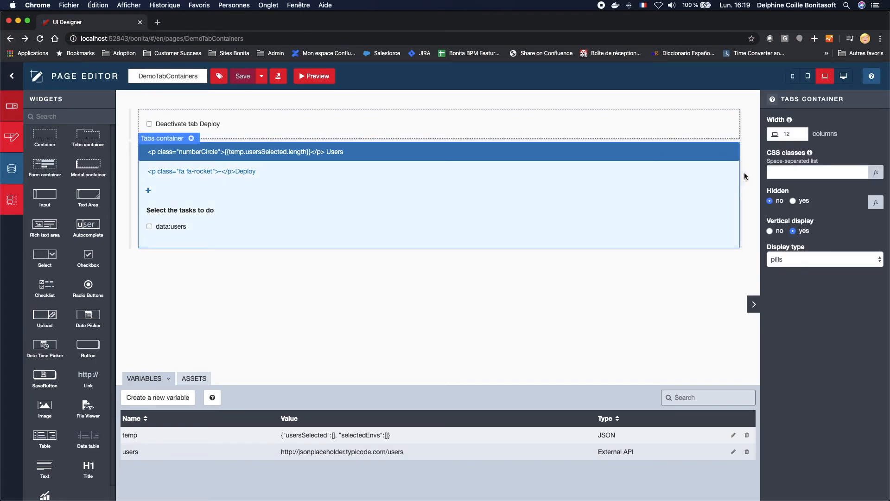
pyautogui.click(781, 233)
pyautogui.click(242, 80)
# Step: Preview the page, maximize the preview and select three users in the Users tab
pyautogui.click(314, 76)
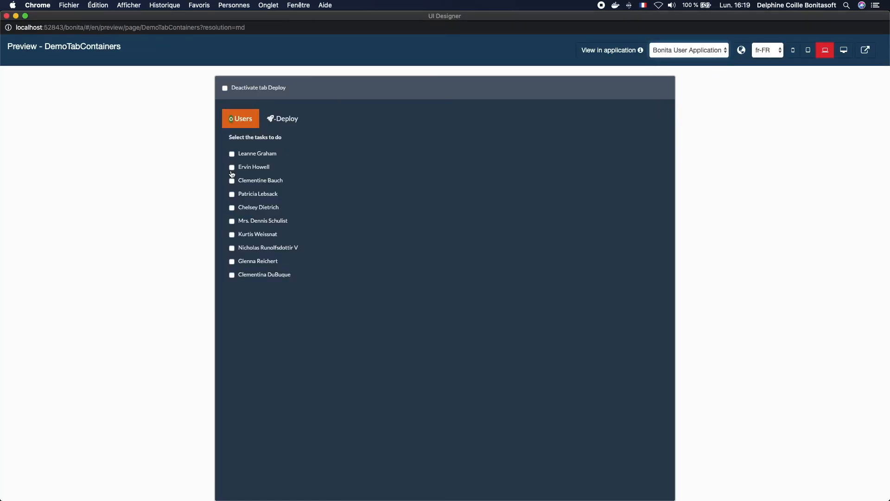
pyautogui.press('super+r')
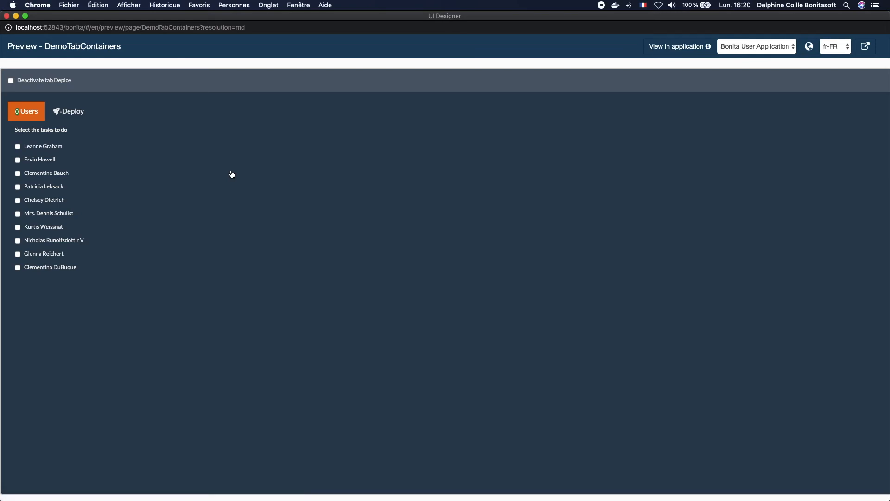
pyautogui.click(30, 148)
pyautogui.click(30, 160)
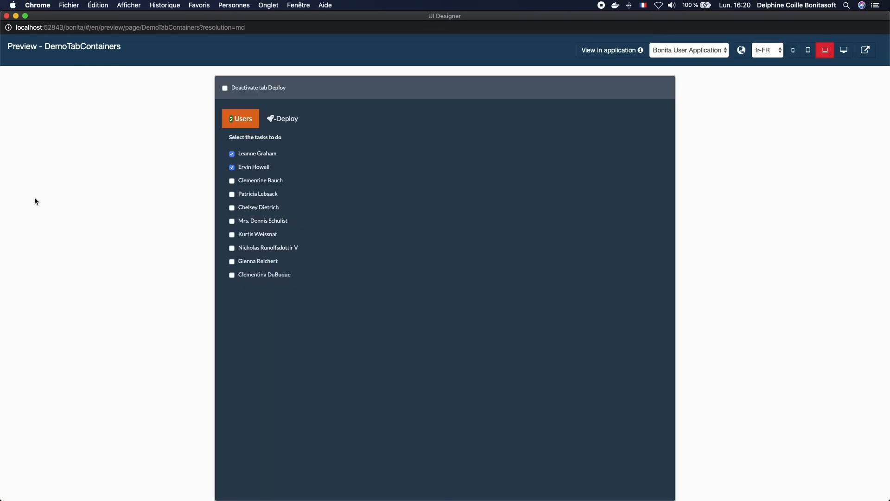
pyautogui.click(238, 207)
# Step: Toggle the Deactivate tab Deploy checkbox on and off, then open the Deploy tab
pyautogui.click(262, 91)
pyautogui.click(263, 88)
pyautogui.click(281, 120)
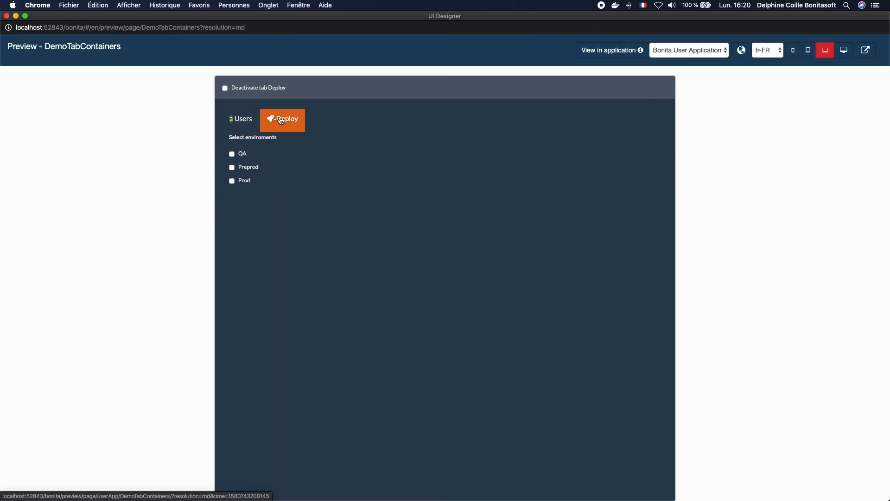
# Step: Select the Preprod and Prod environments and switch between their generated Preprod and Prod tabs
pyautogui.click(251, 169)
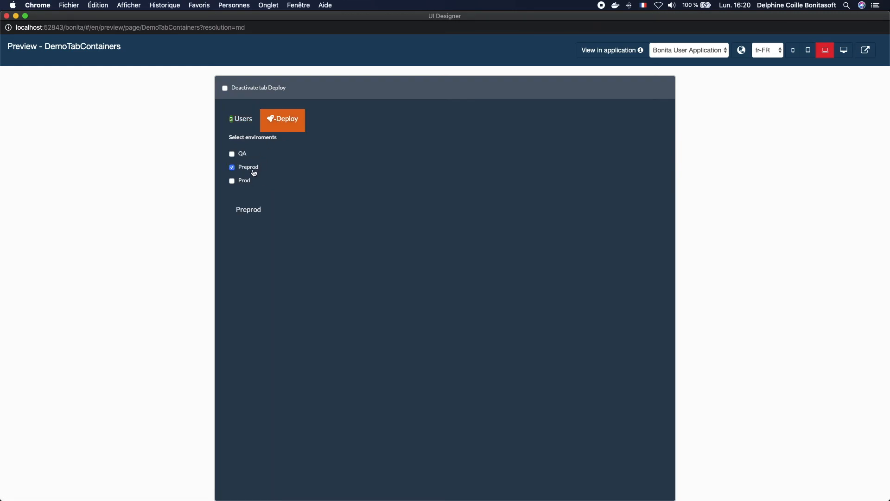
pyautogui.click(249, 184)
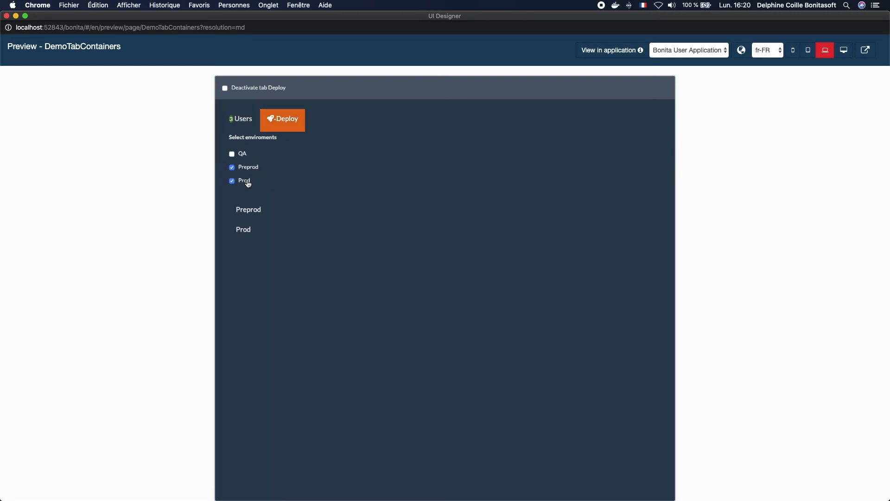
pyautogui.click(254, 217)
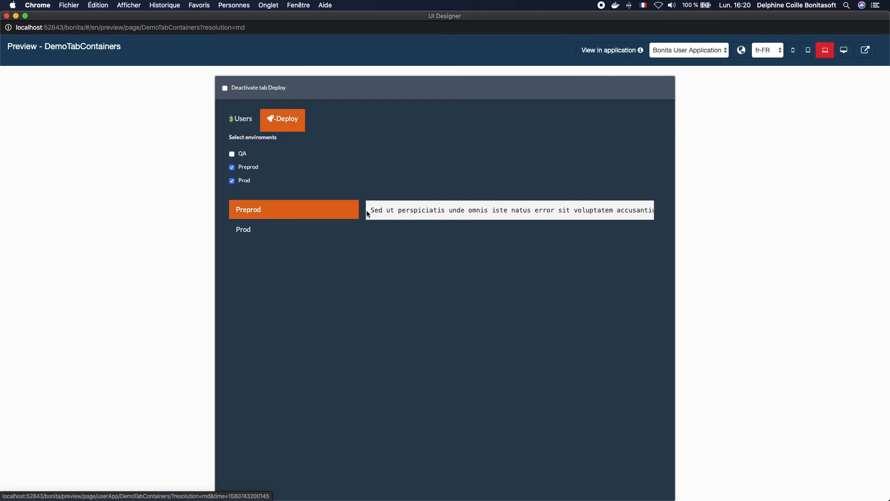
pyautogui.click(294, 230)
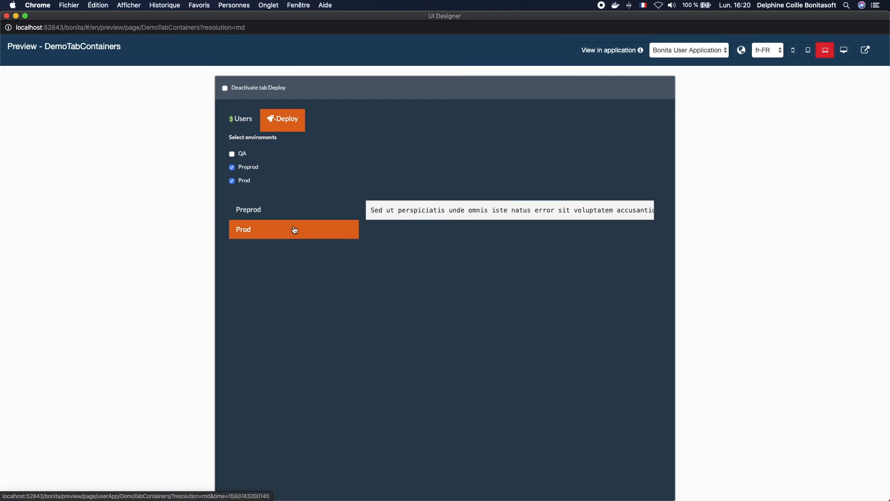
pyautogui.click(298, 215)
pyautogui.click(299, 231)
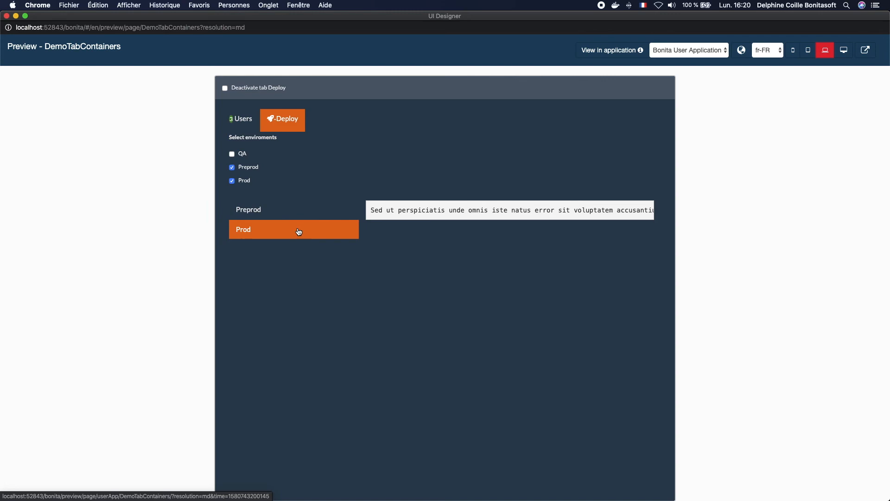